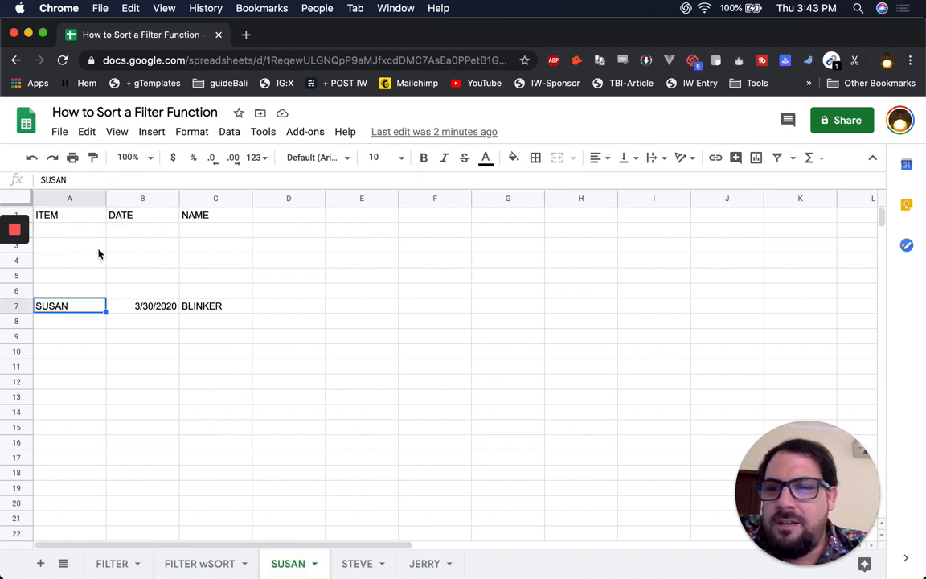
Step: Examine the source data sheets and the FILTER formula that combines their dates in column B of the FILTER sheet
left_click(94, 245)
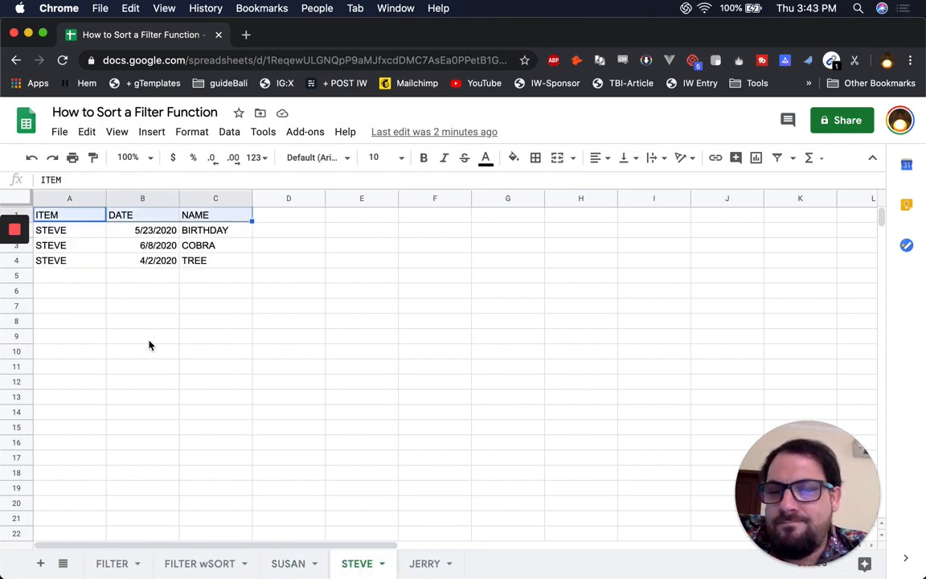
left_click(112, 564)
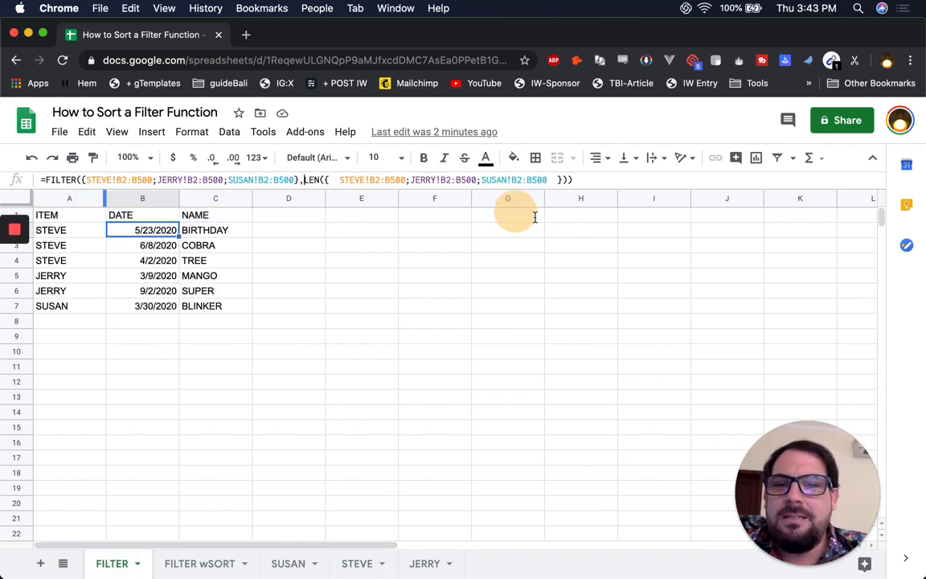
left_click(563, 181)
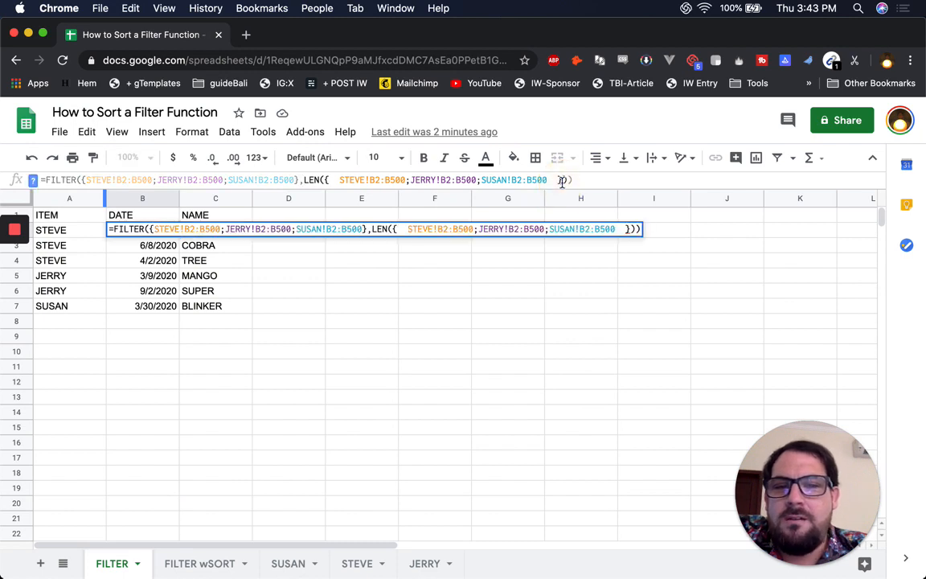
left_click(60, 248)
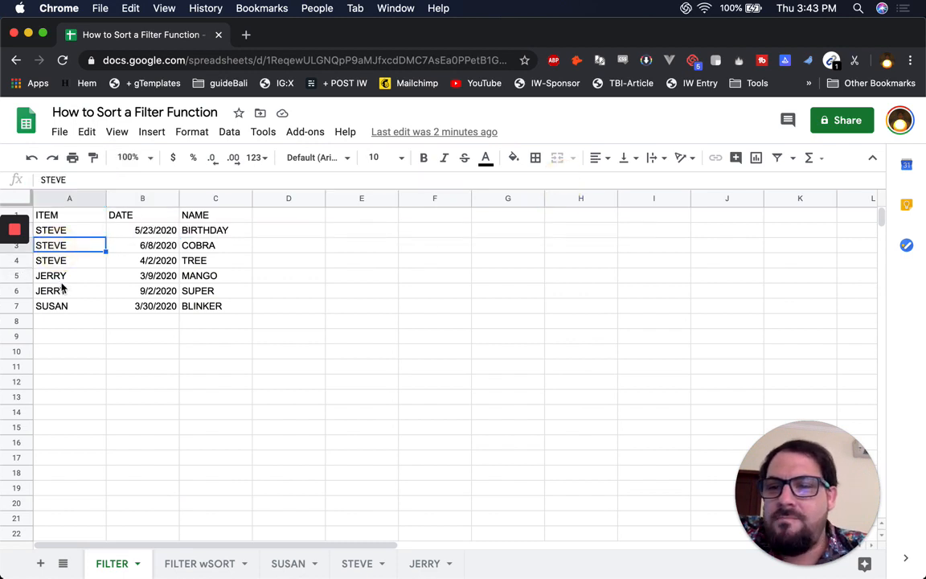
left_click(201, 246)
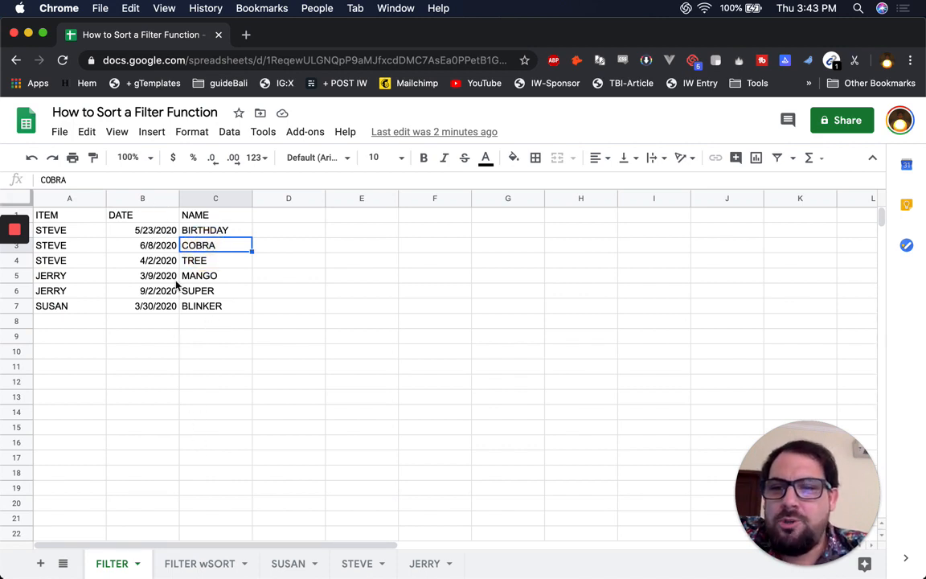
left_click(165, 247)
left_click(165, 307, "shift")
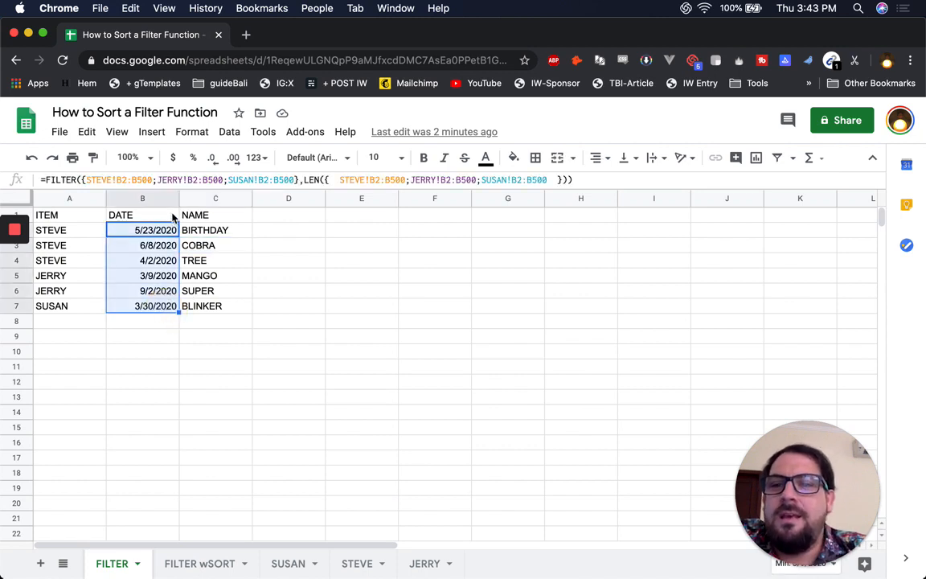
Step: Try to sort the FILTER sheet A → Z by the DATE column
left_click(155, 197)
right_click(156, 197)
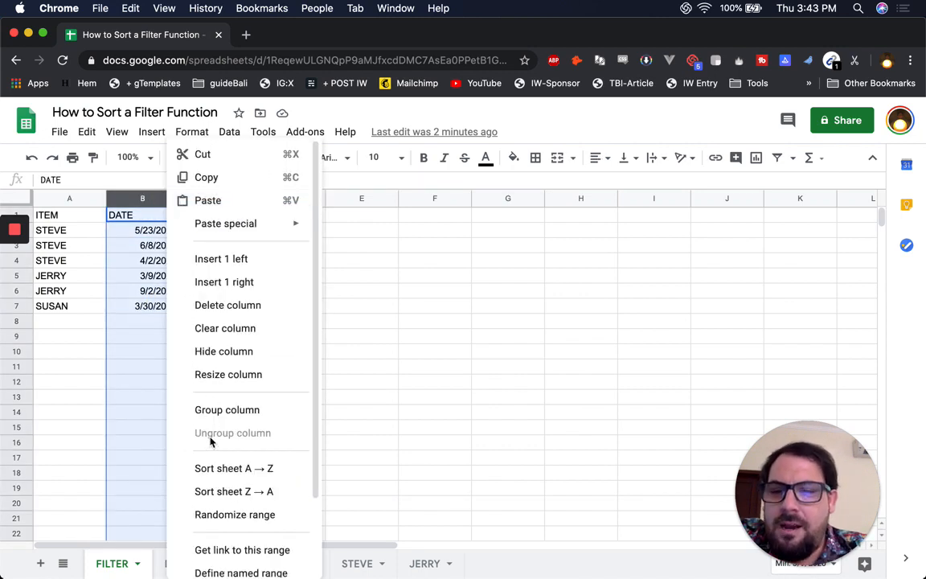
left_click(201, 473)
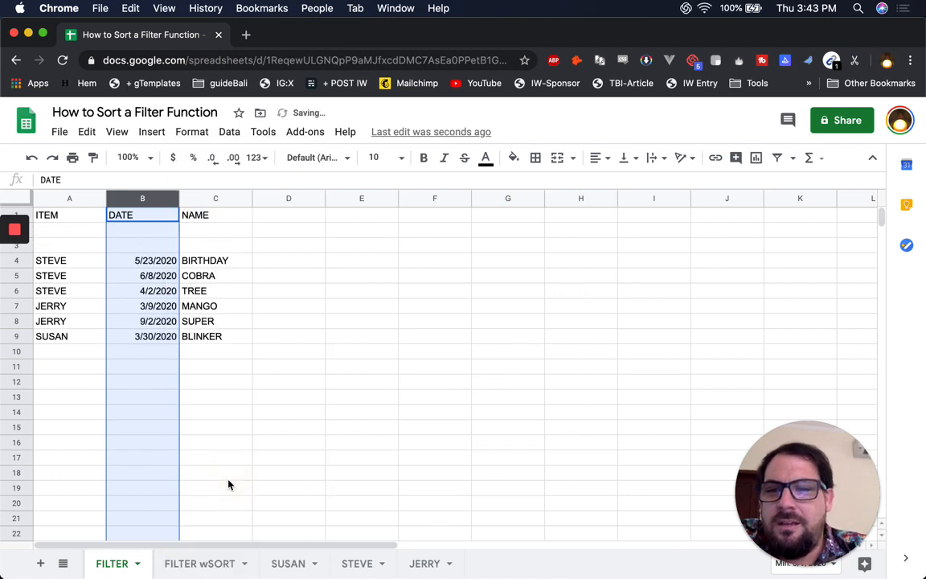
left_click(161, 247)
left_click(152, 262)
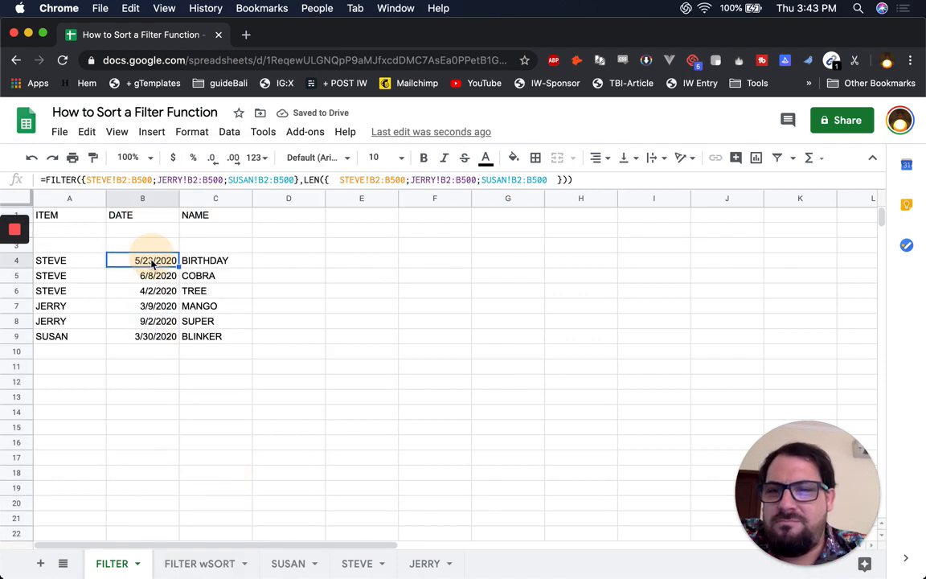
Step: Try to sort the FILTER sheet by the DATE column again, this time Z → A
left_click(167, 198)
right_click(167, 199)
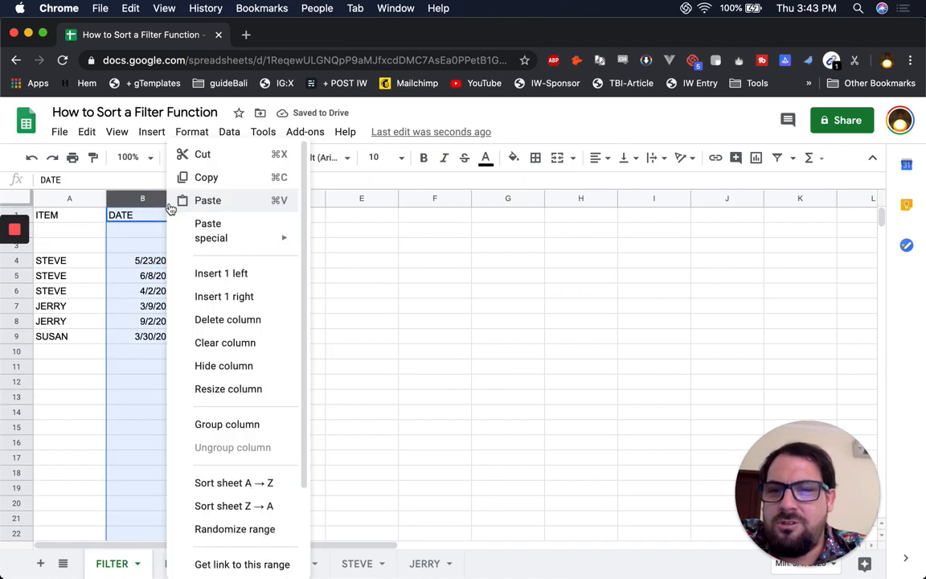
left_click(226, 491)
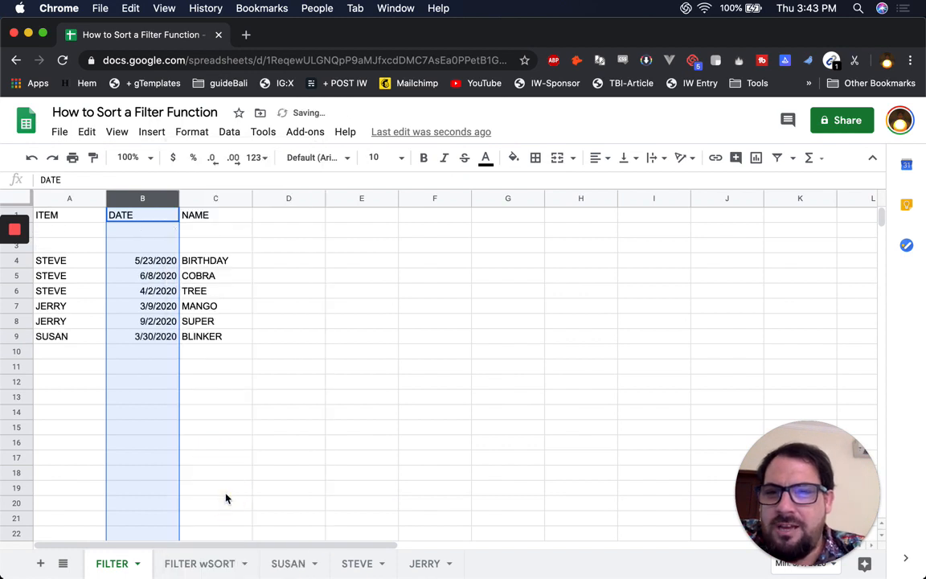
left_click(156, 262)
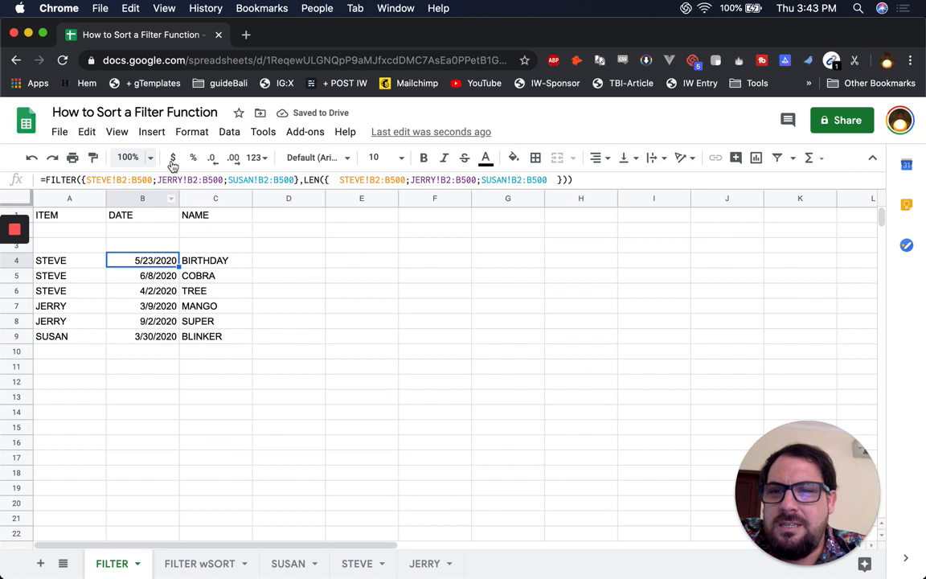
Step: Try to clear the date in cell B5, inside the FILTER formula's output
left_click(154, 277)
key("BackSpace")
key("Down")
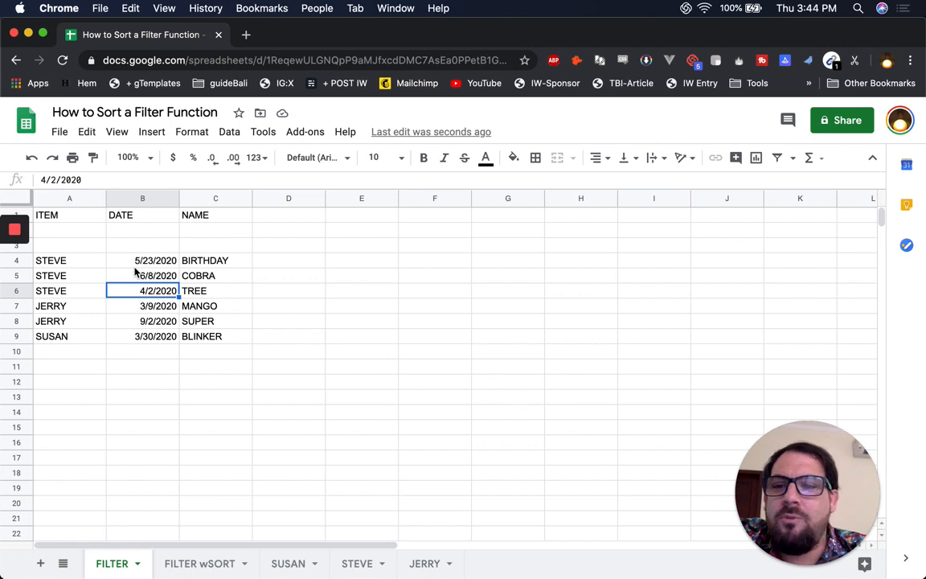
Step: Examine the separate FILTER formulas that feed the ITEM and DATE columns
left_click(125, 250)
double_click(128, 260)
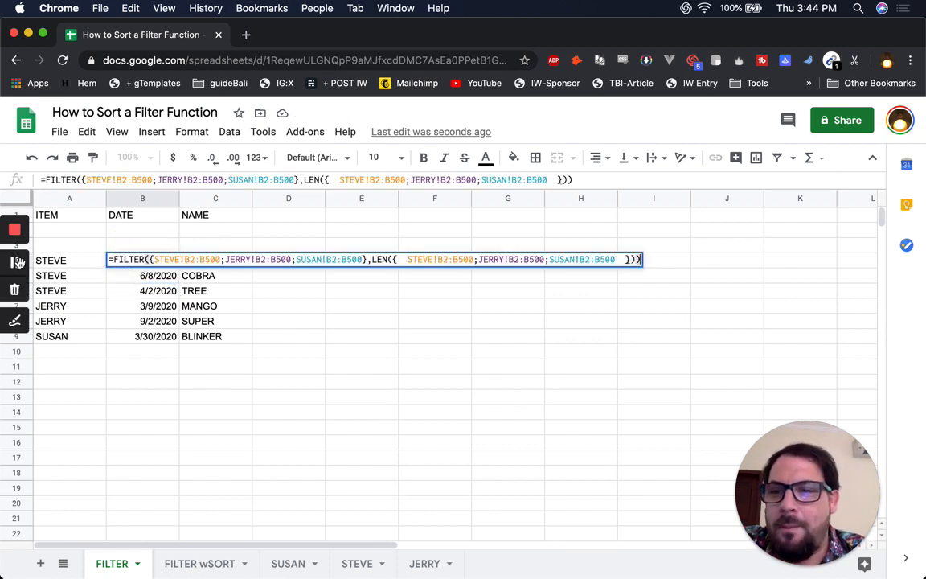
left_click(14, 264)
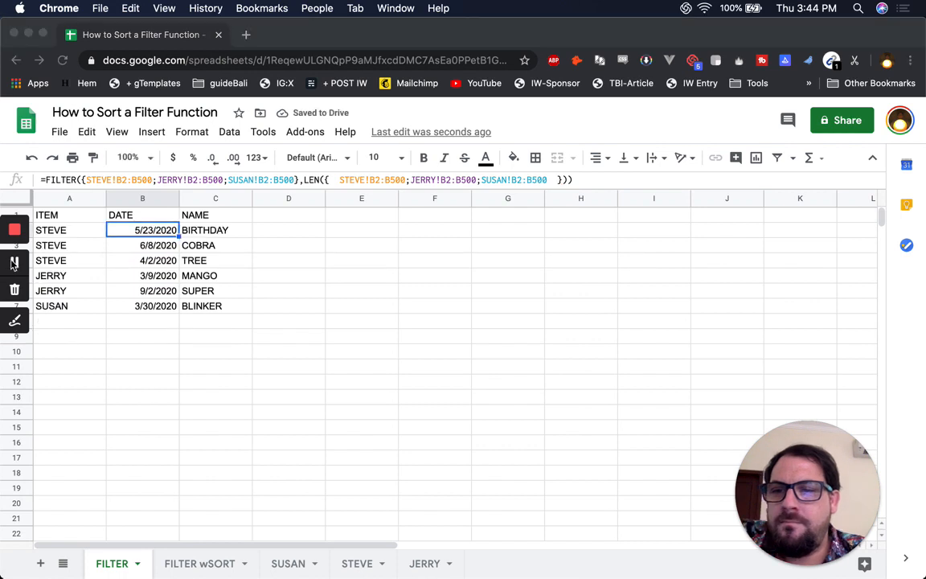
left_click(91, 221)
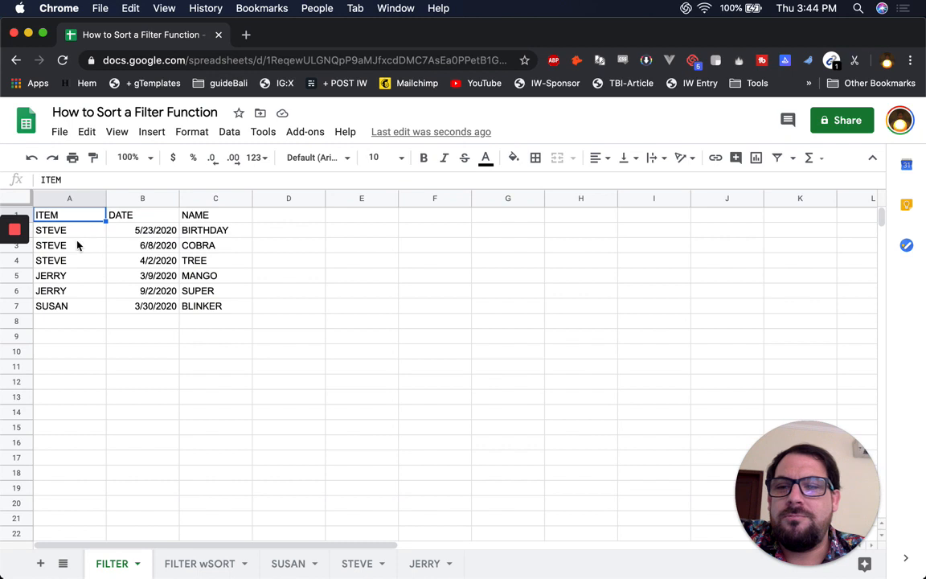
left_click(120, 230)
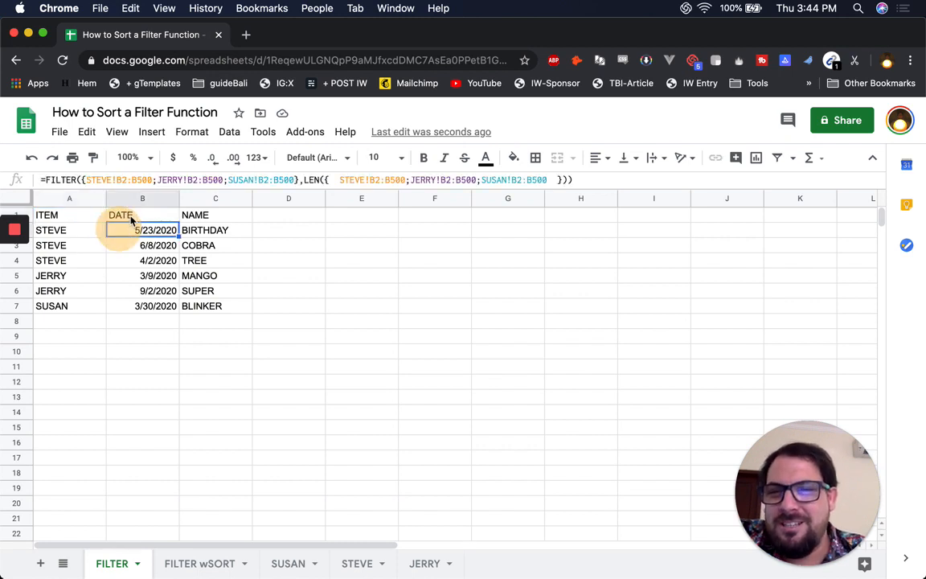
left_click(124, 215)
left_click(86, 226)
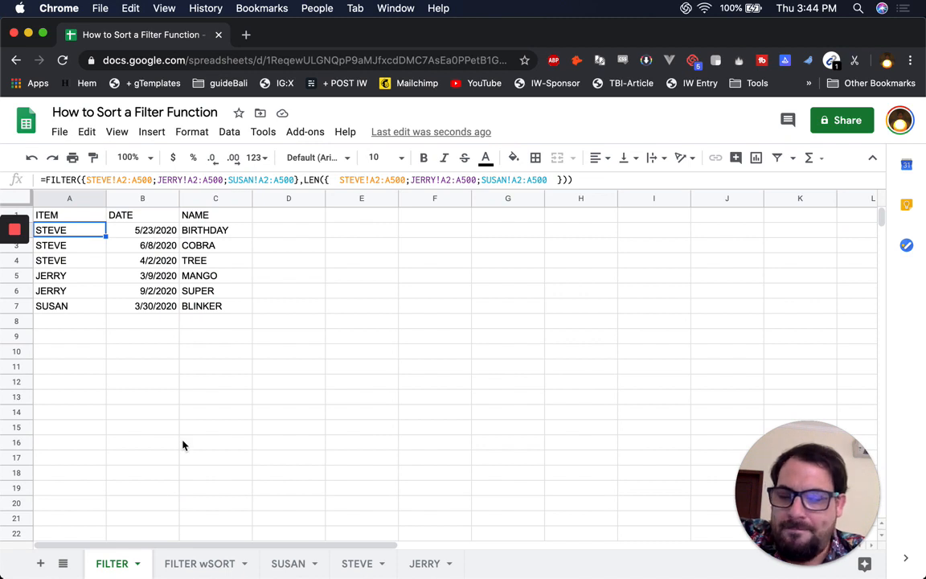
left_click(145, 230)
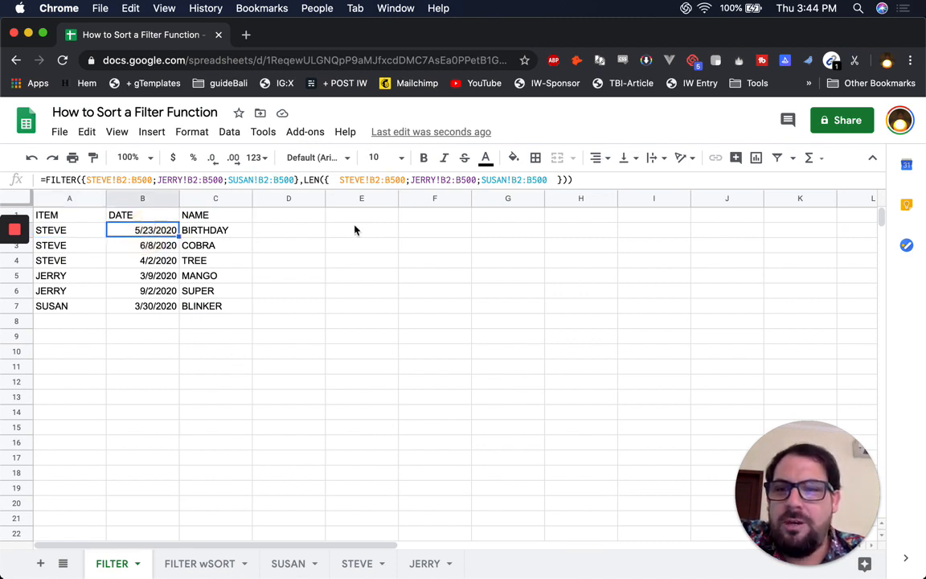
Step: Begin a formula in cell E2 that nests ARRAYFORMULA inside SORT: =sort(ARRAYFORMULA(
left_click(356, 232)
type("=so")
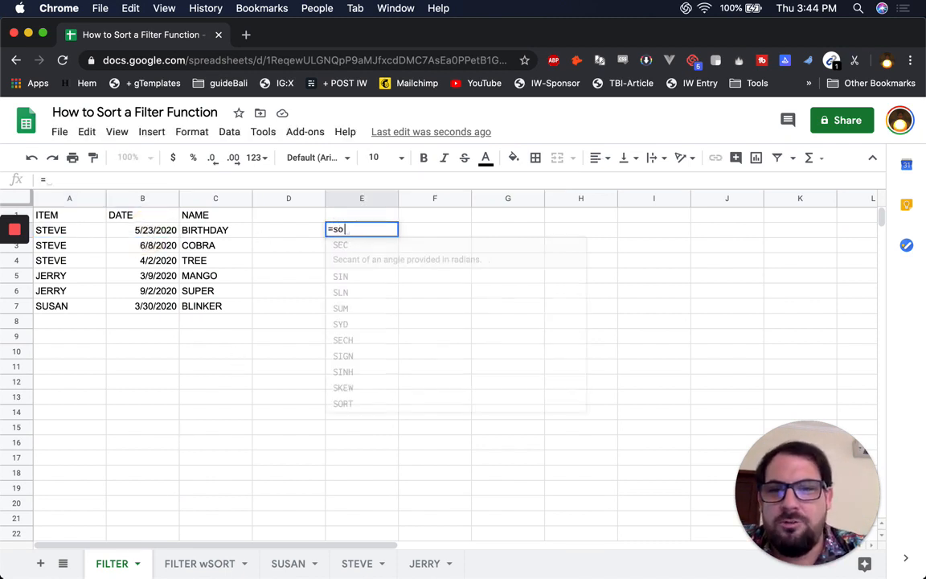
type("rt(f")
key("Tab")
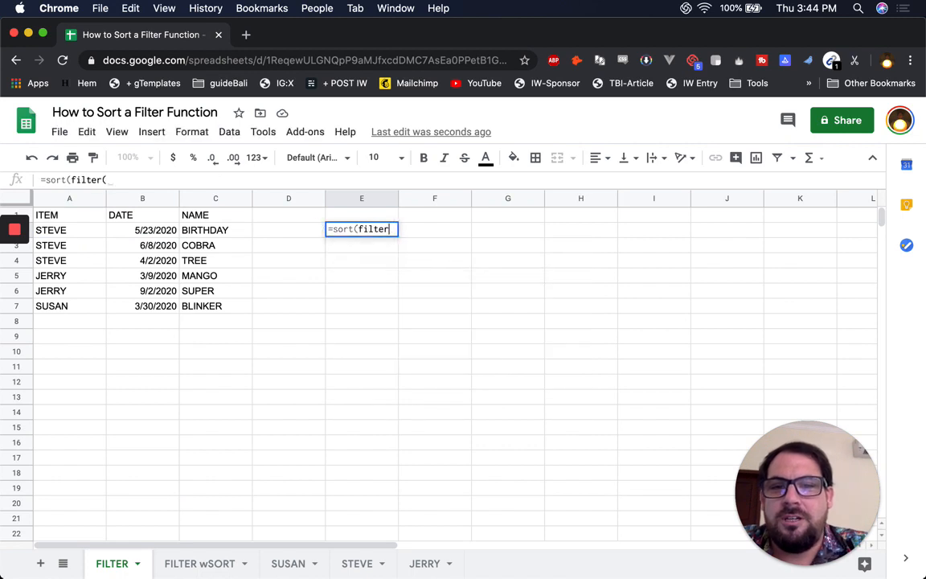
key("BackSpace")
key("BackSpace")
key("BackSpace")
key("BackSpace")
key("BackSpace")
key("BackSpace")
key("BackSpace")
type("array")
key("Tab")
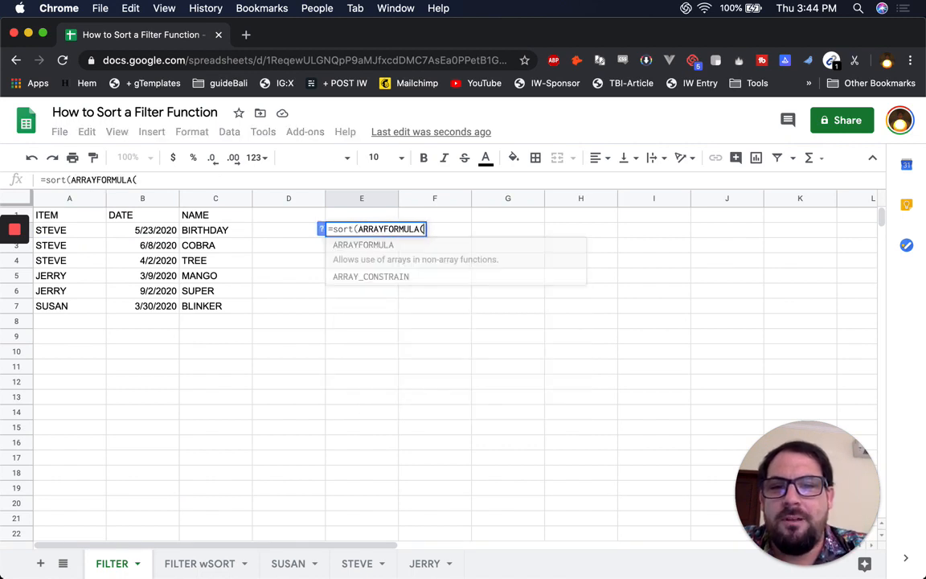
Step: Complete the E2 formula as =sort(ARRAYFORMULA(A2:C),2,TRUE) to sort the filtered rows by date ascending, and check the sorted dates
type("A:C")
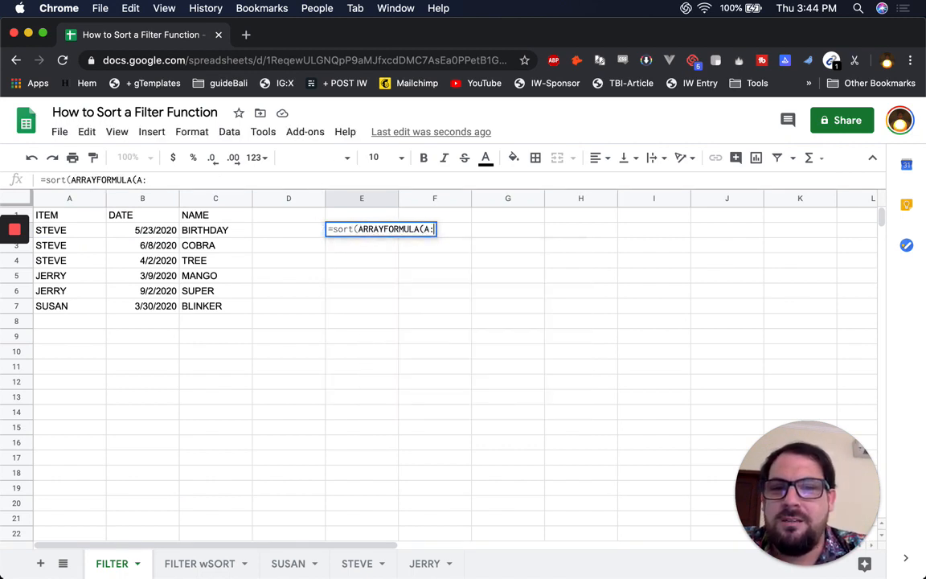
key("Left")
key("Left")
type("2")
key("Right")
key("Right")
type(")")
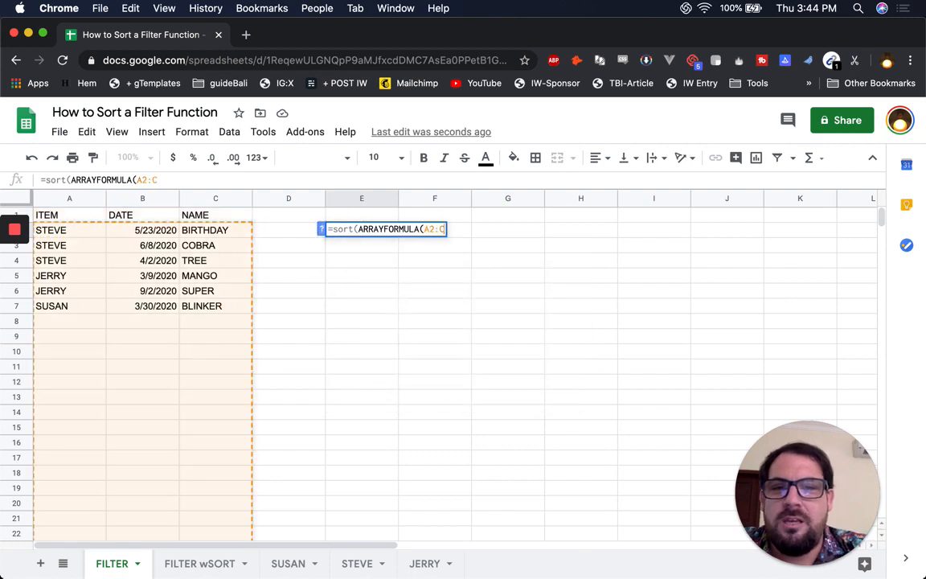
type(",2")
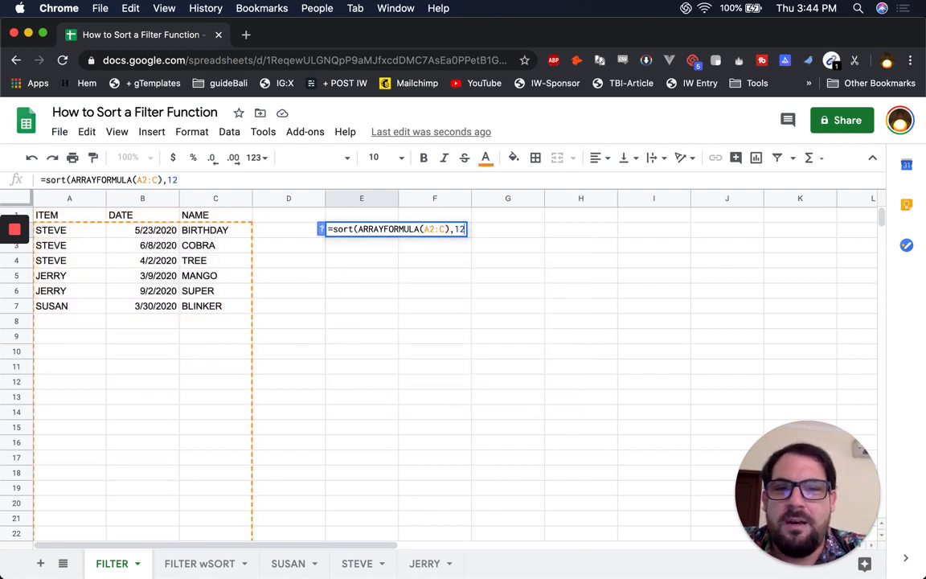
type(",T")
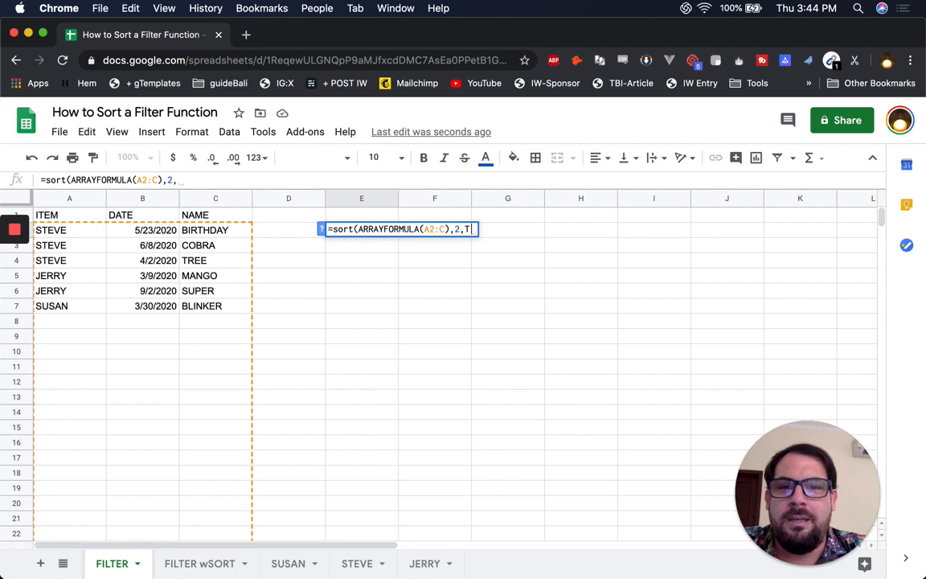
type("RUE)")
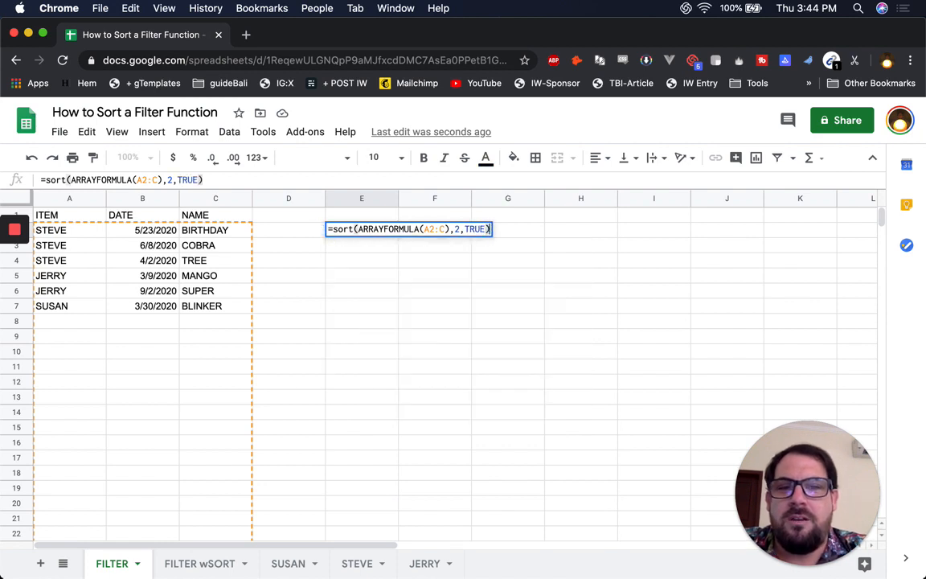
key("Return")
key("Up")
left_click_drag(455, 232, 446, 320)
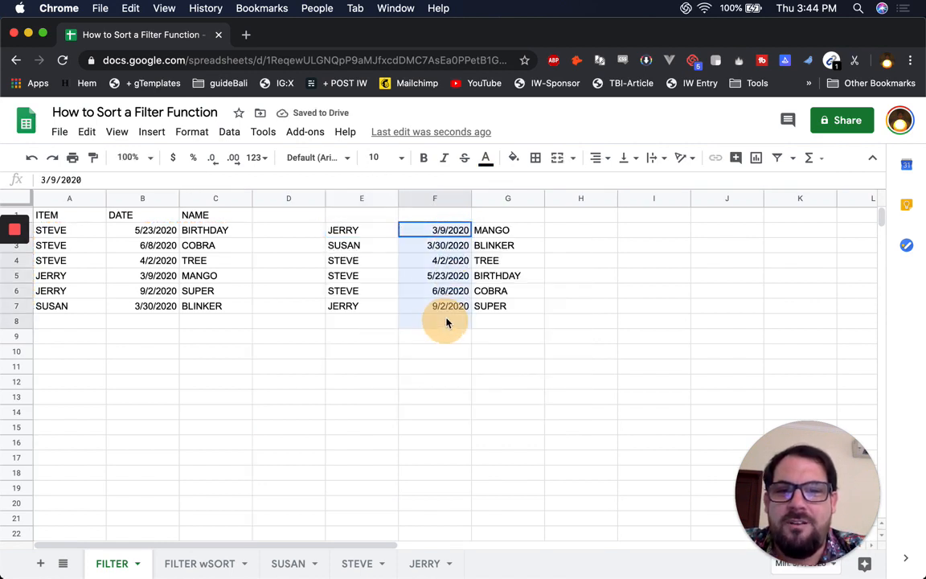
Step: Change the sort column in the E2 SORT formula to 1 and review the resulting order and formula
double_click(367, 231)
double_click(456, 230)
type("1")
key("Return")
left_click_drag(457, 228, 446, 276)
left_click(350, 231)
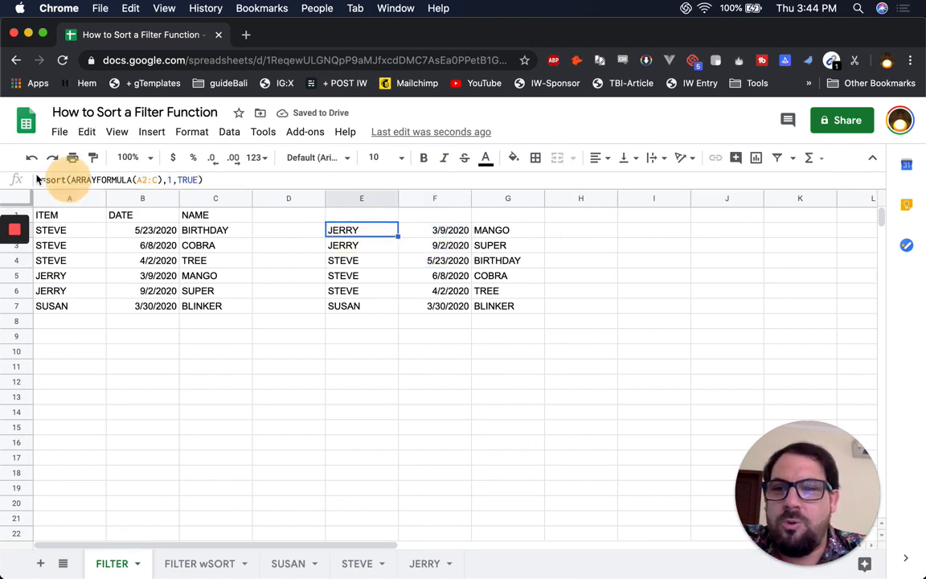
left_click_drag(40, 180, 161, 186)
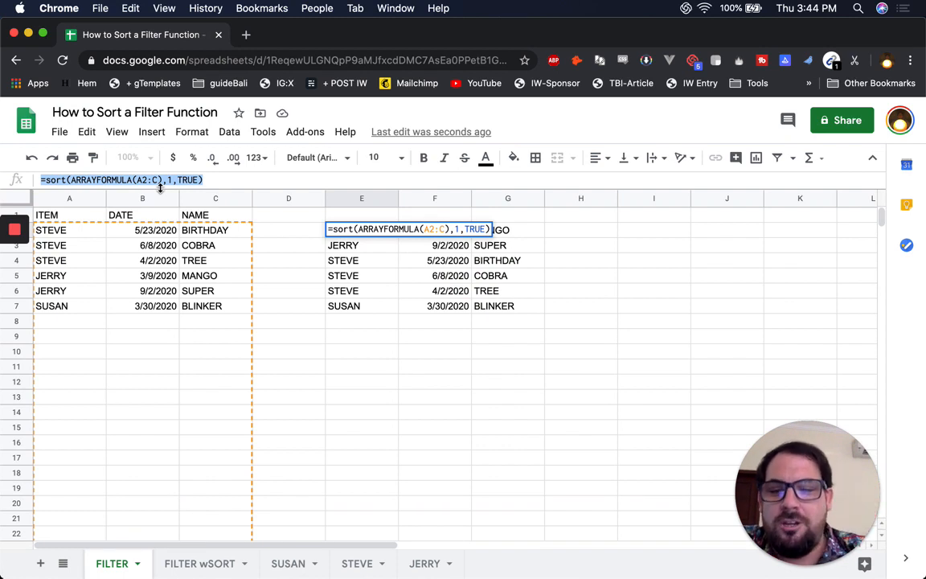
left_click(145, 441)
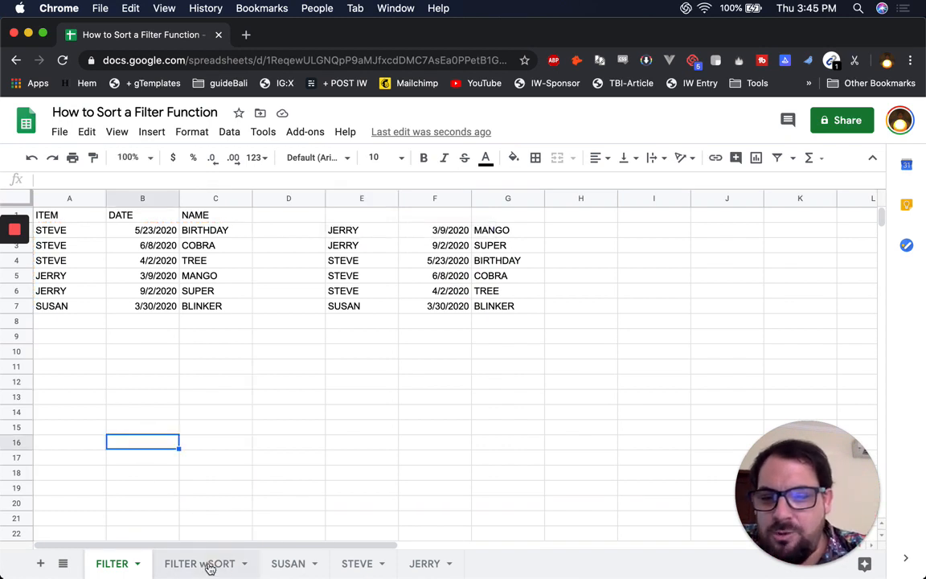
Step: On the FILTER wSORT sheet, examine the sort choice in F2 and the SORT formula with SWITCH in E3
left_click(205, 563)
left_click(432, 230)
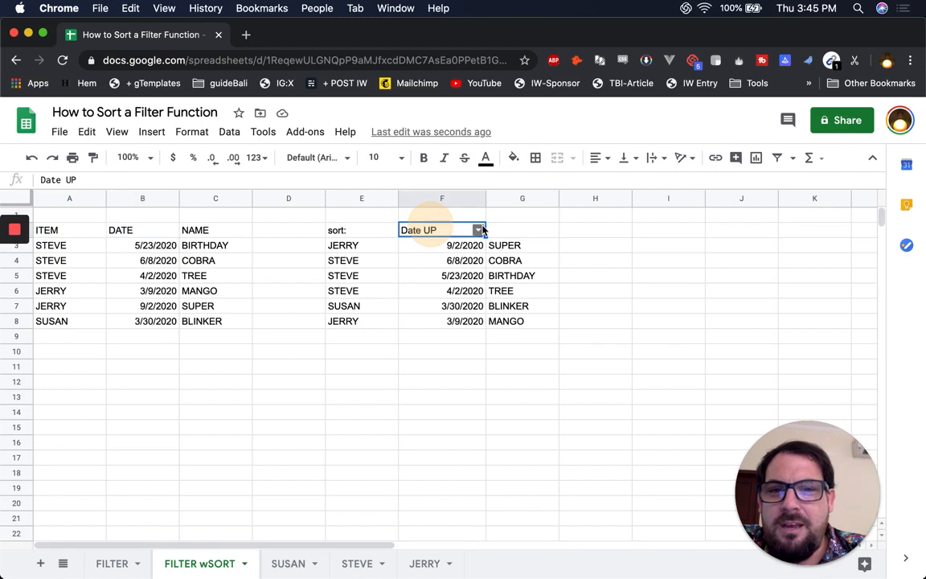
left_click(351, 251)
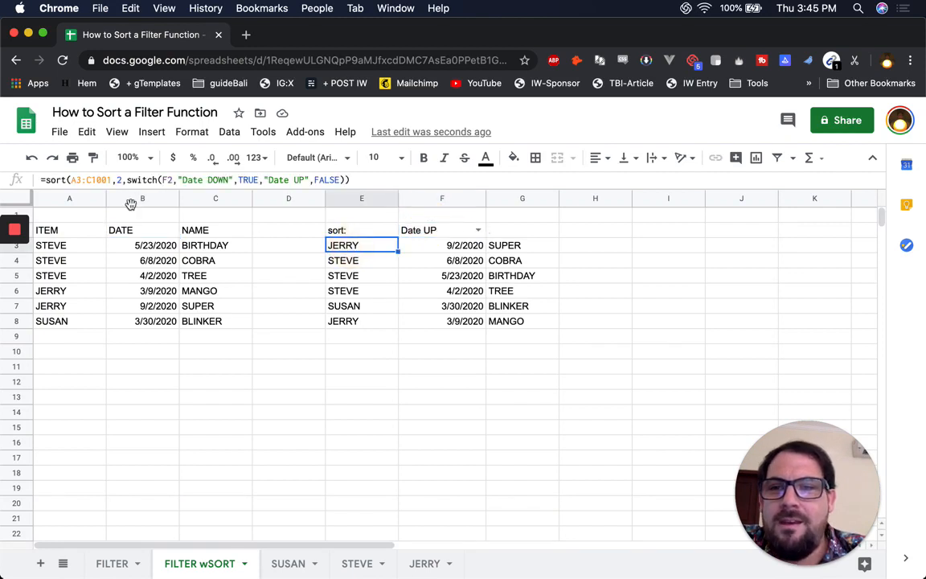
left_click(440, 230)
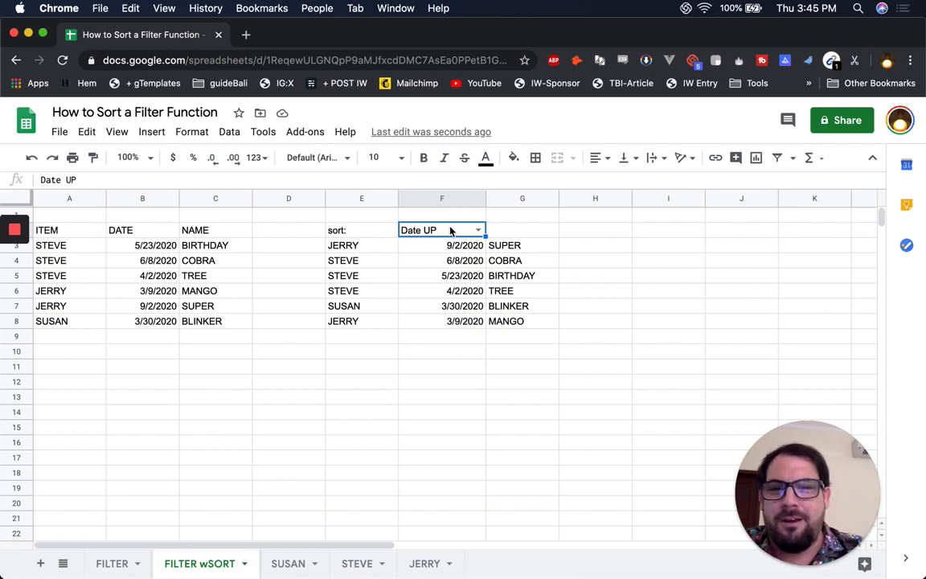
left_click(361, 245)
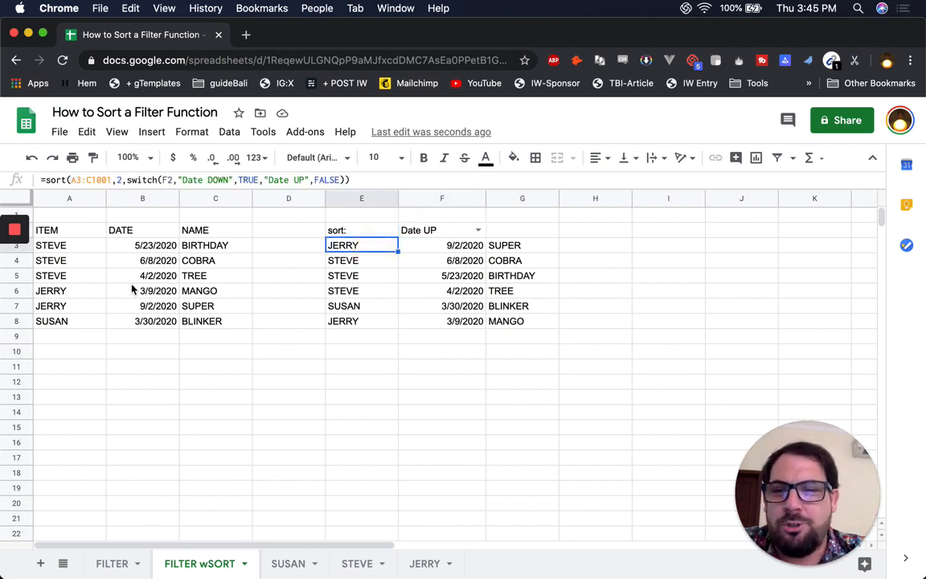
Step: Duplicate the FILTER sheet
left_click(16, 264)
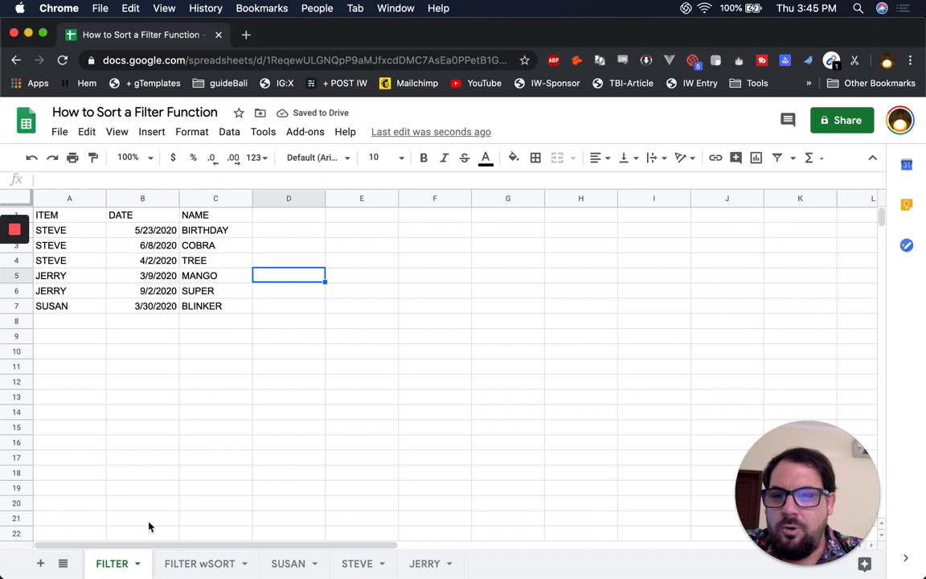
left_click(138, 563)
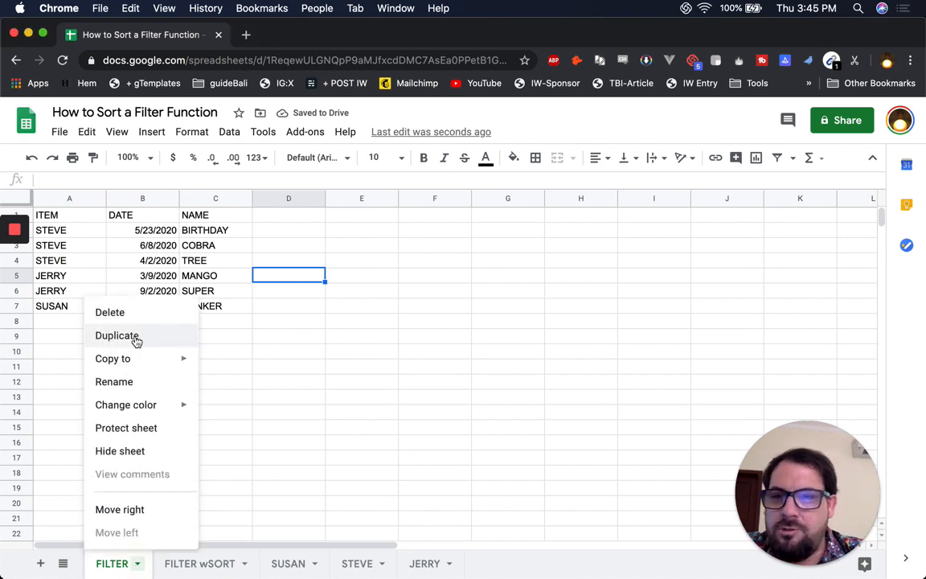
left_click(132, 337)
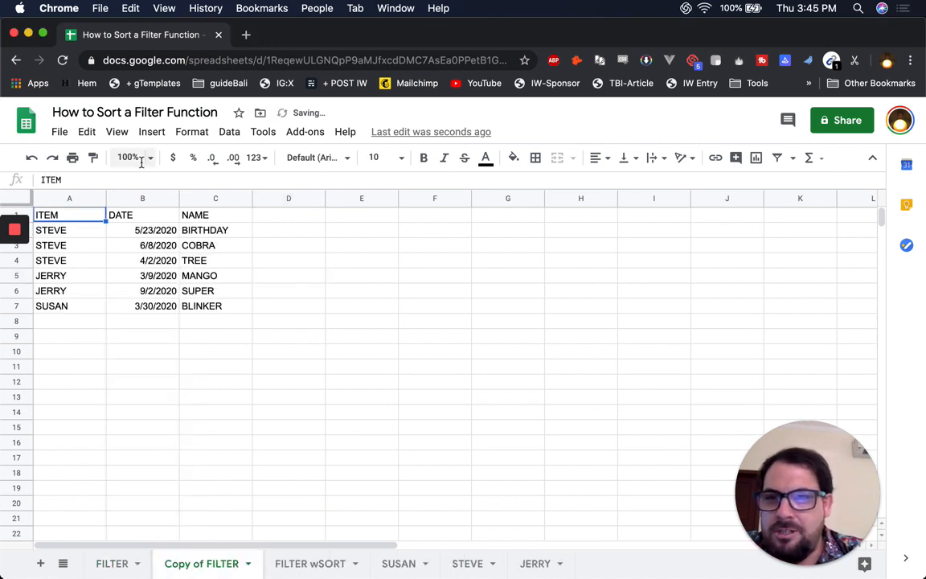
Step: On the duplicated sheet, clear the data rows A2:C7 below the headers and make A2 the active cell
left_click_drag(65, 214, 215, 314)
left_click_drag(91, 233, 227, 314)
key("Delete")
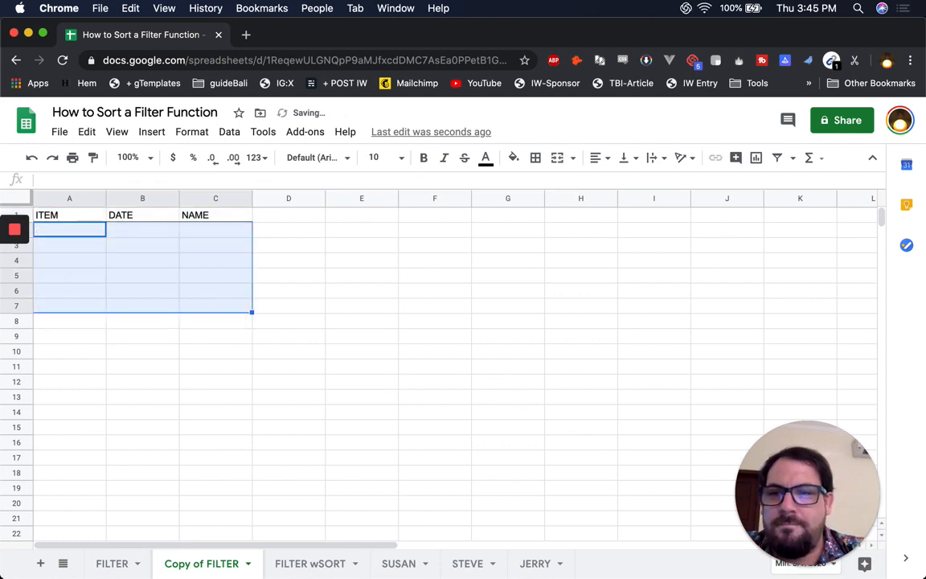
key("Right")
key("Left")
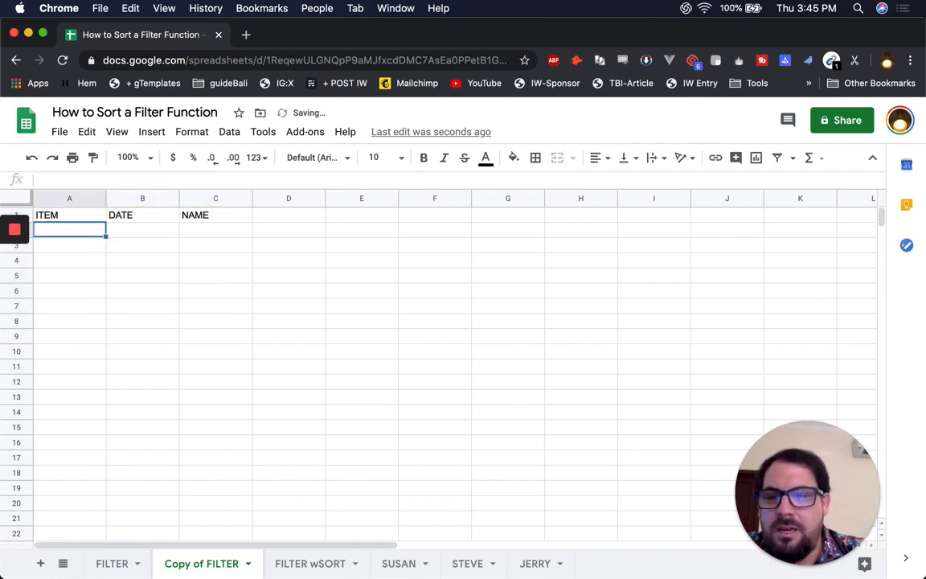
Step: Enter =sort(FILTER!A2:C,2,TRUE) in A2 to sort the FILTER sheet's rows by date ascending
type("=")
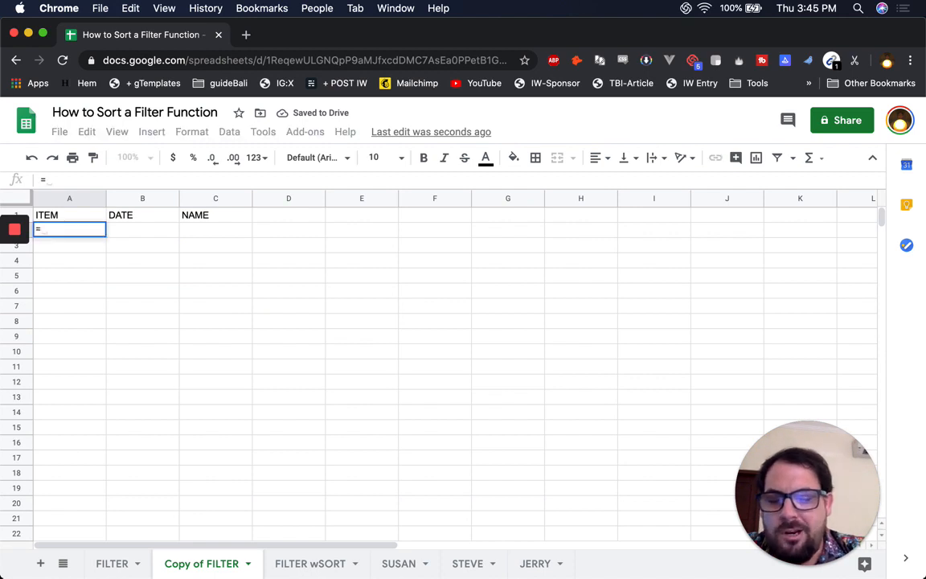
type("sort(")
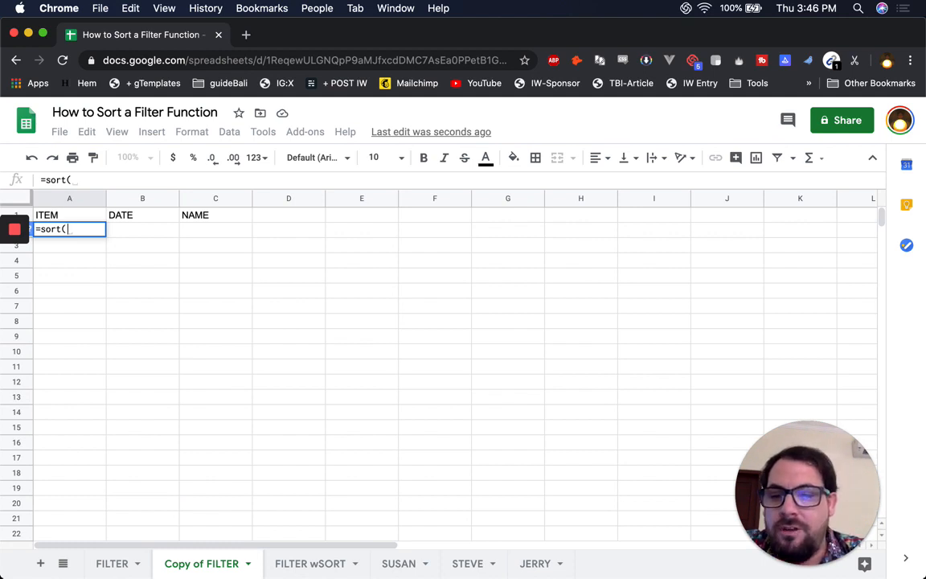
type("RI")
key("BackSpace")
key("BackSpace")
type("FILTER")
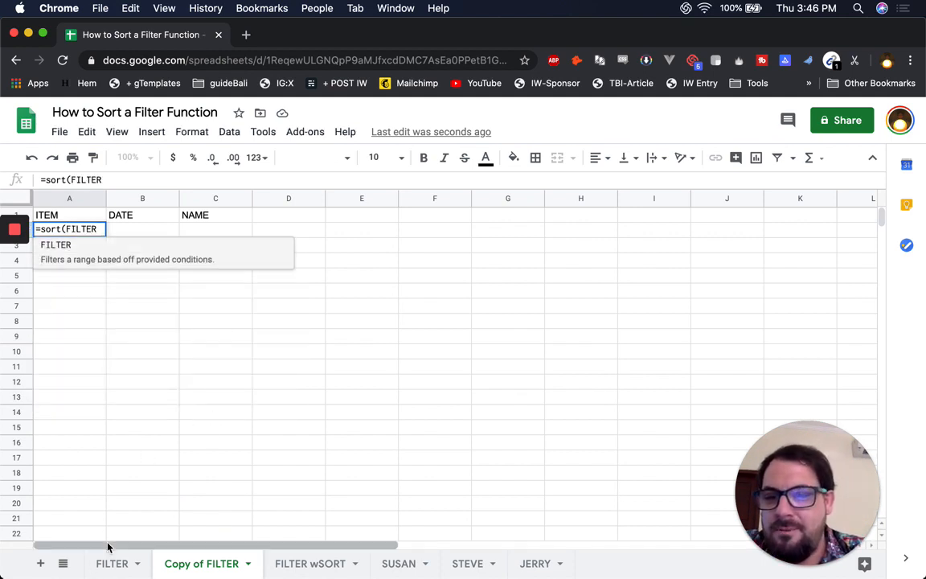
type("!A2:C)")
key("BackSpace")
type(",")
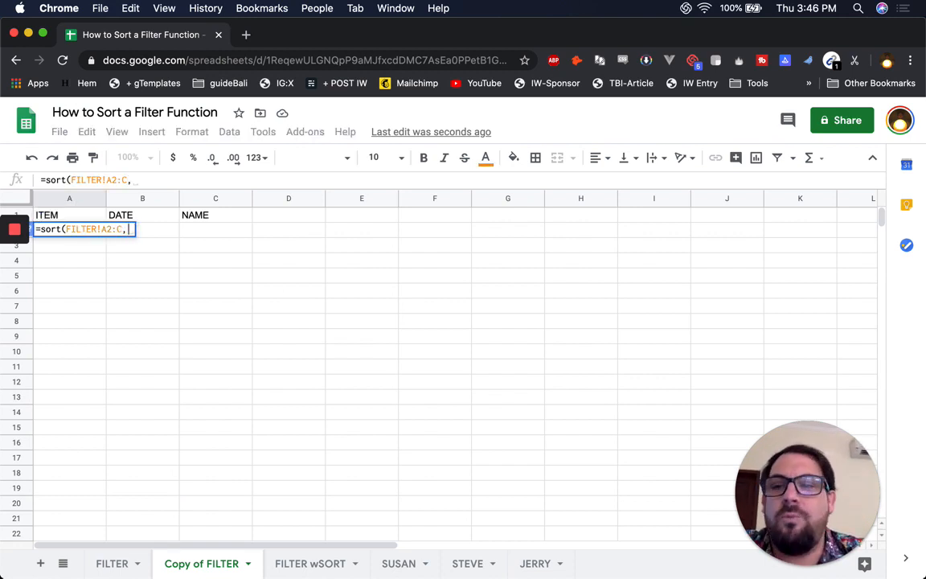
type("2")
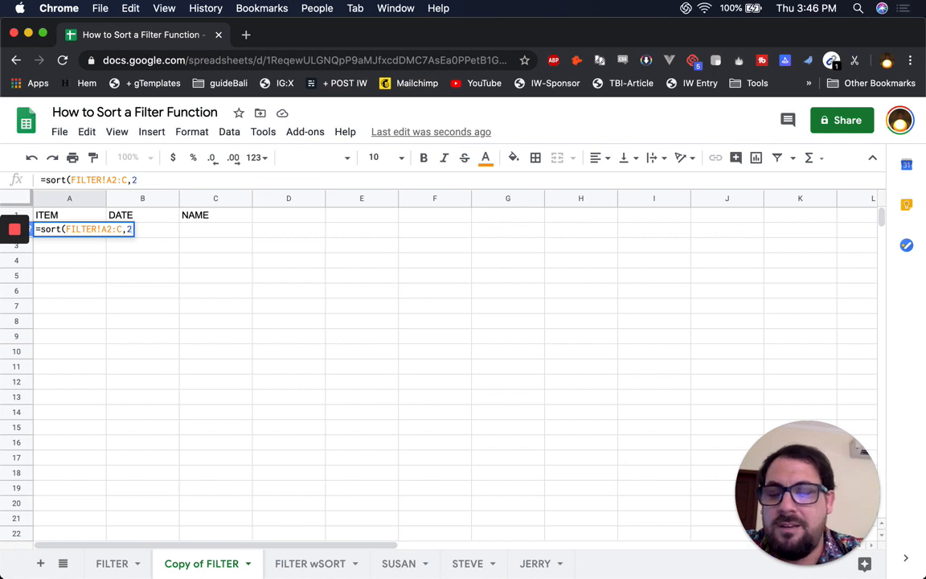
type(",")
type("TRUE)")
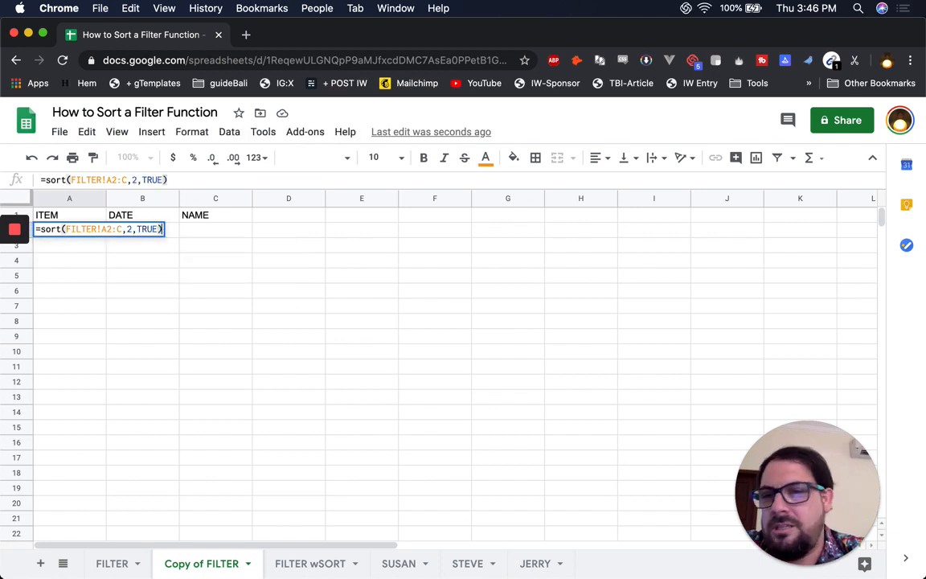
key("Return")
key("Up")
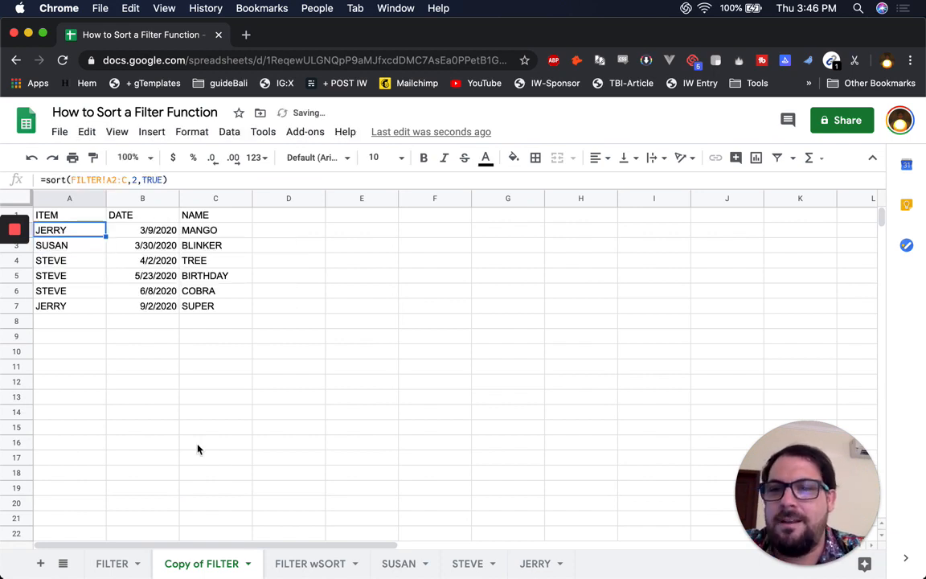
Step: Set the sort direction in the A2 formula to FALSE, and review the dates and the sort column argument
key("Return")
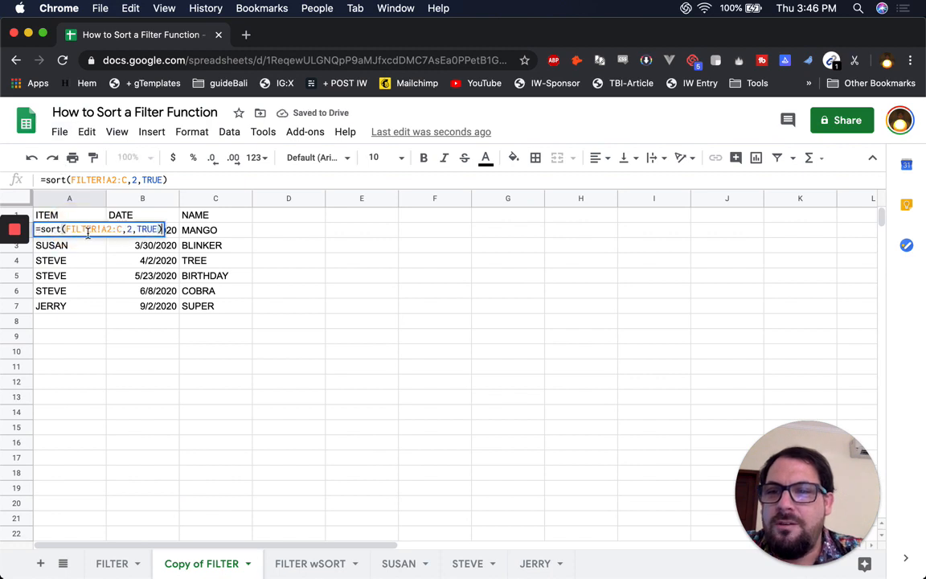
double_click(146, 230)
type("FALSE")
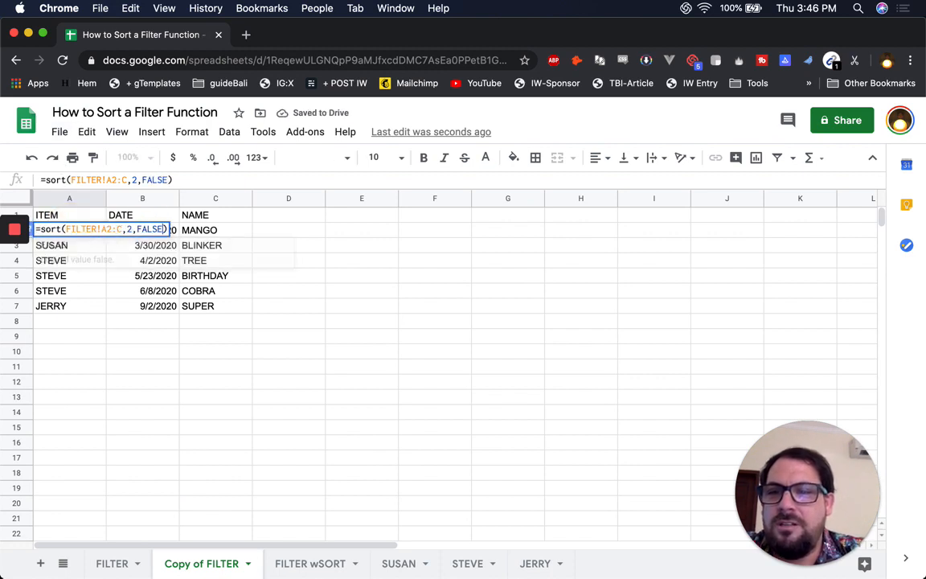
key("Return")
left_click_drag(142, 230, 155, 290)
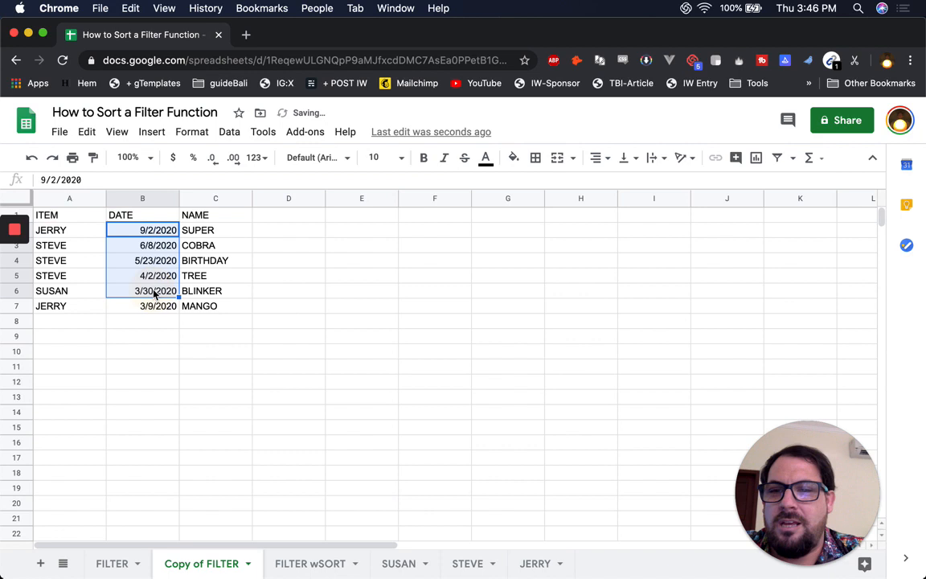
left_click(83, 230)
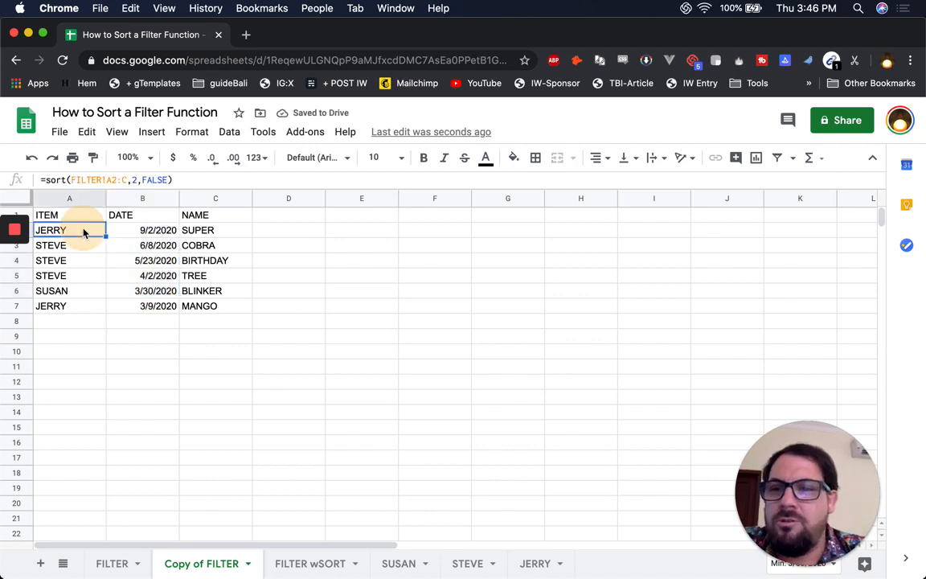
left_click(136, 179)
left_click_drag(136, 179, 134, 178)
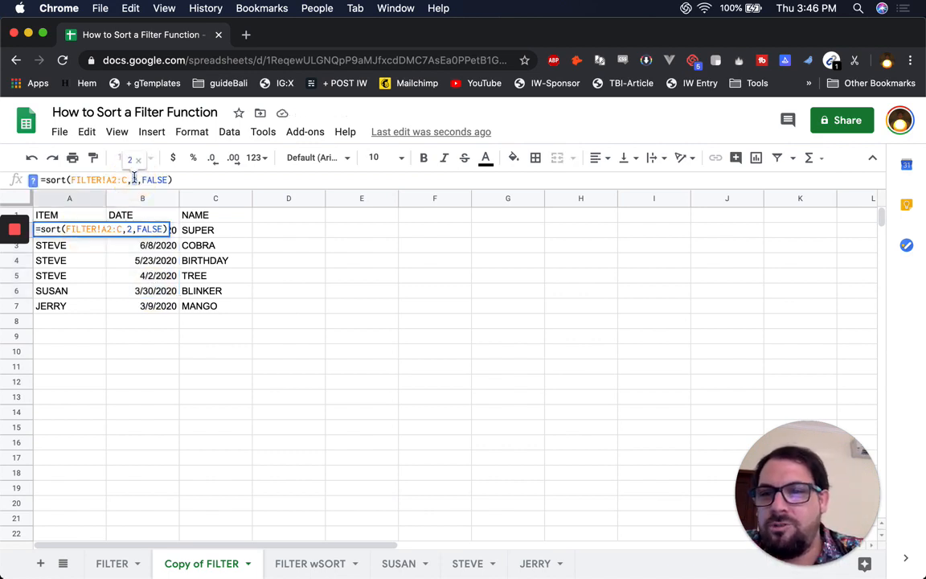
key("Escape")
Step: Add data validation to header cell B1 with a list of items: DATE Z-A,DATE A-Z
left_click(152, 218)
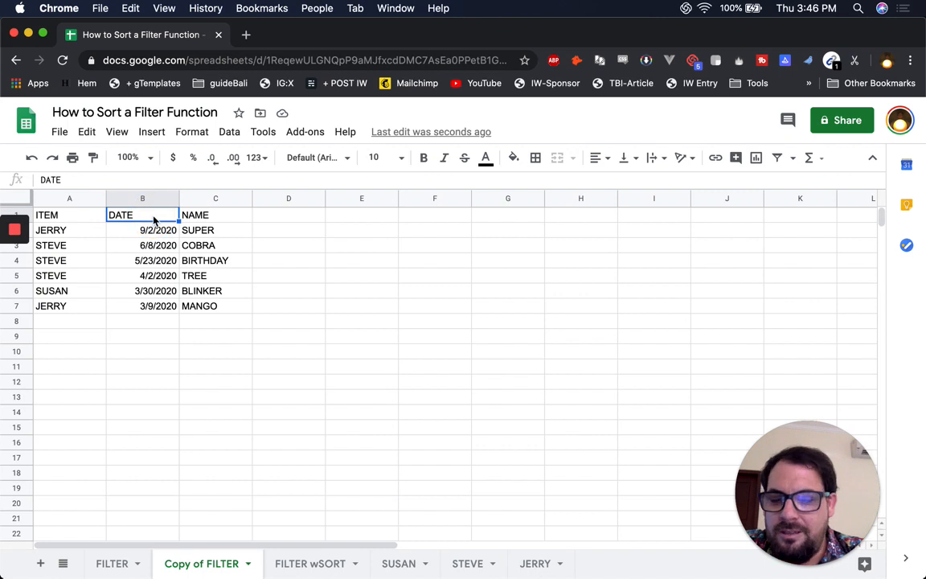
right_click(154, 220)
scroll(229, 523, "down", 2)
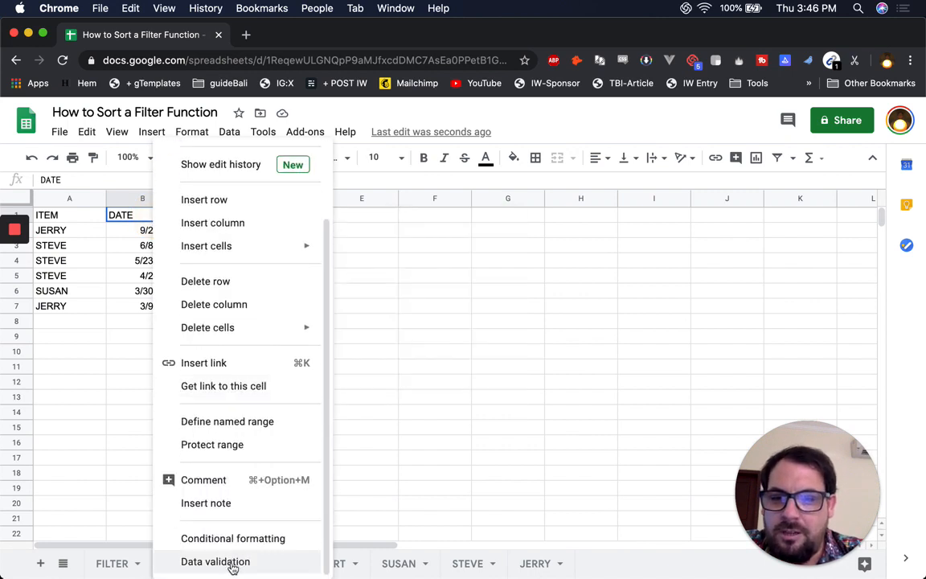
left_click(232, 567)
left_click(429, 308)
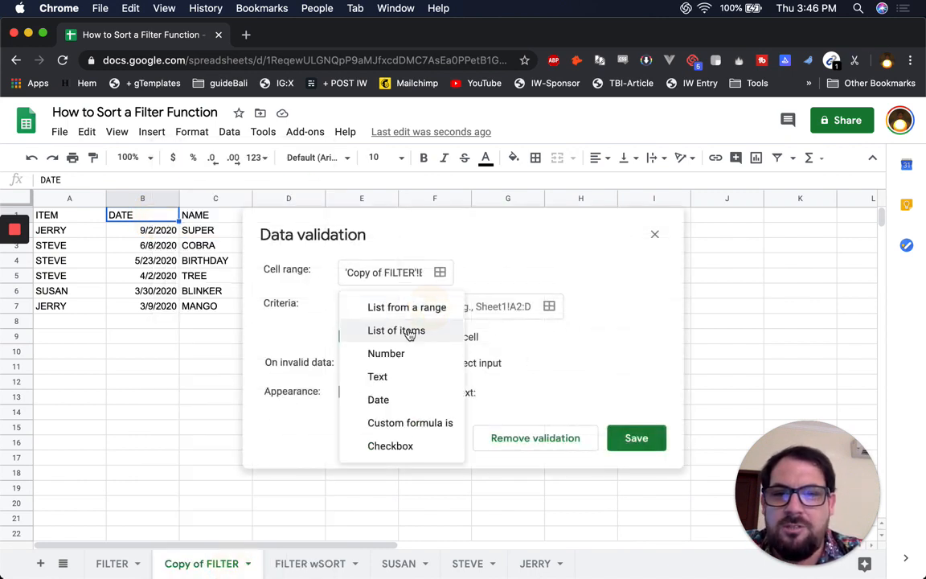
left_click(409, 331)
left_click(533, 305)
type("DATE Z-A,DATE A-Z")
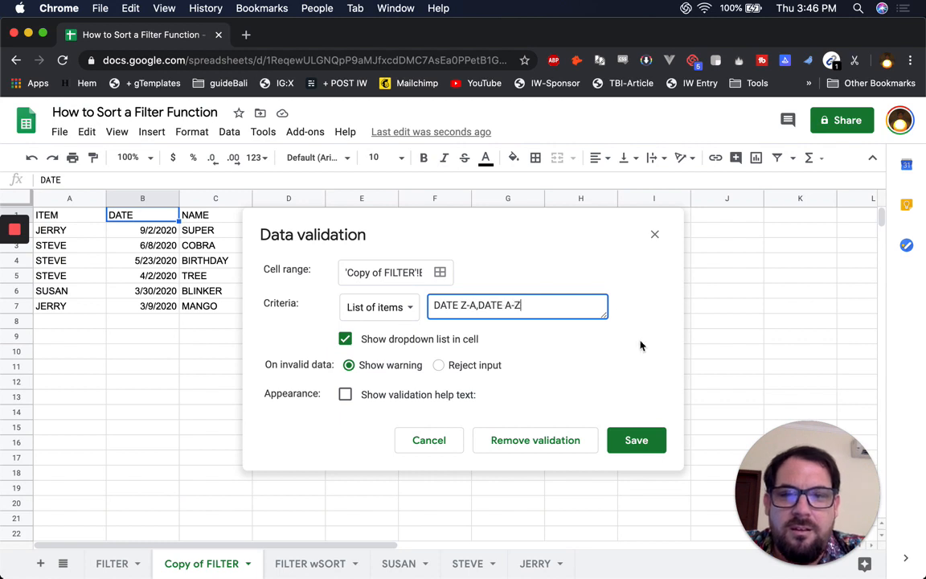
left_click(652, 440)
Step: Compare the column's built-in sort options, and choose DATE Z-A from the list in B1
left_click(172, 199)
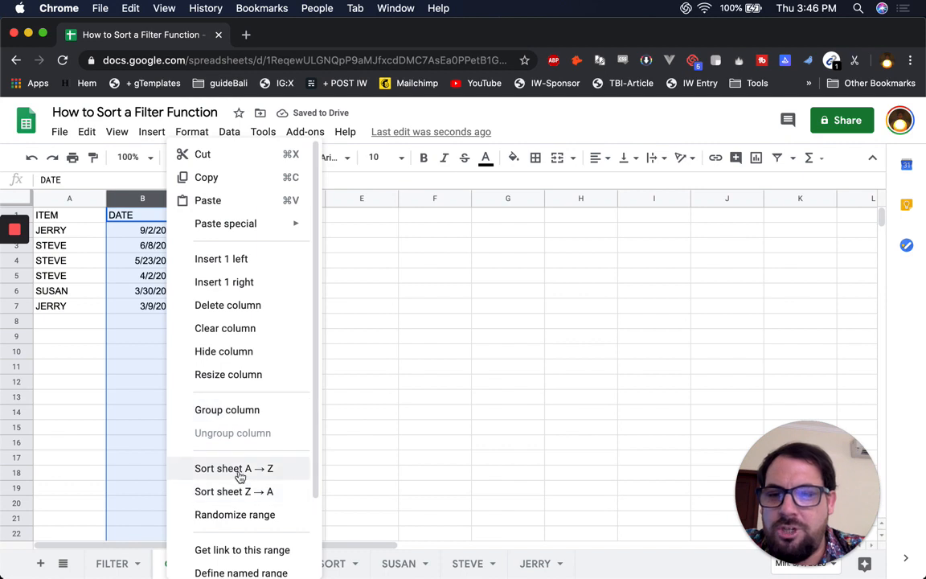
left_click(133, 216)
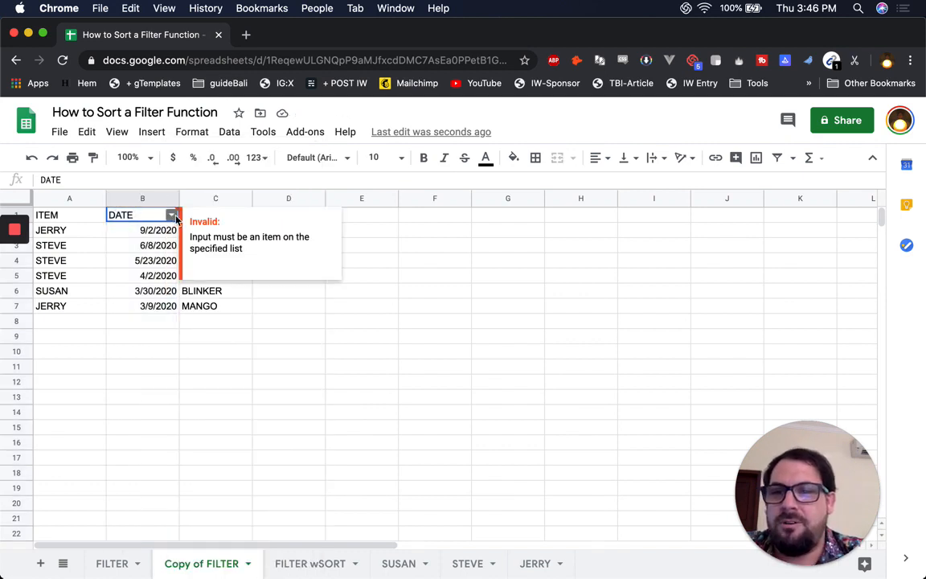
left_click(170, 217)
left_click(155, 236)
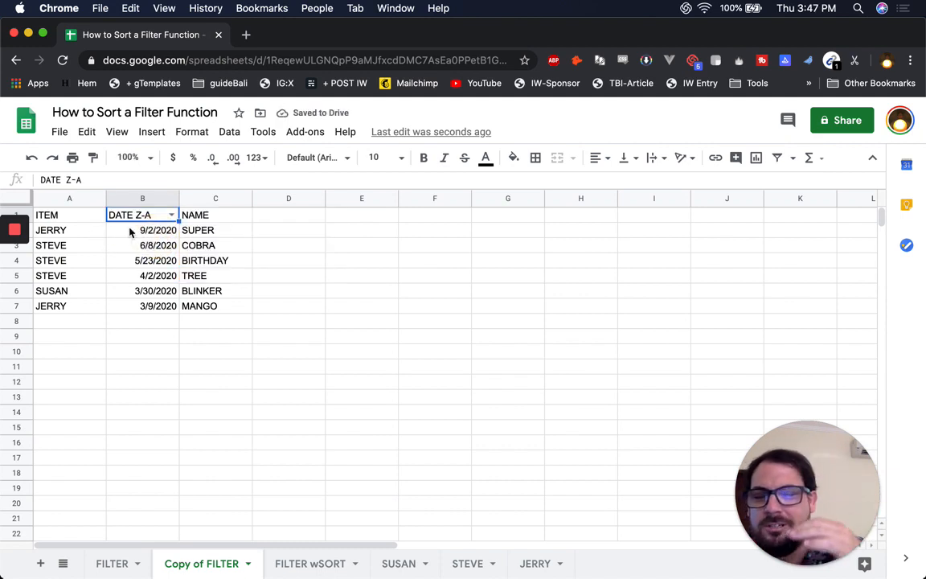
Step: Replace the sort direction argument in the A2 formula with a SWITCH on B1 that returns false for "DATE Z-A"
left_click(64, 228)
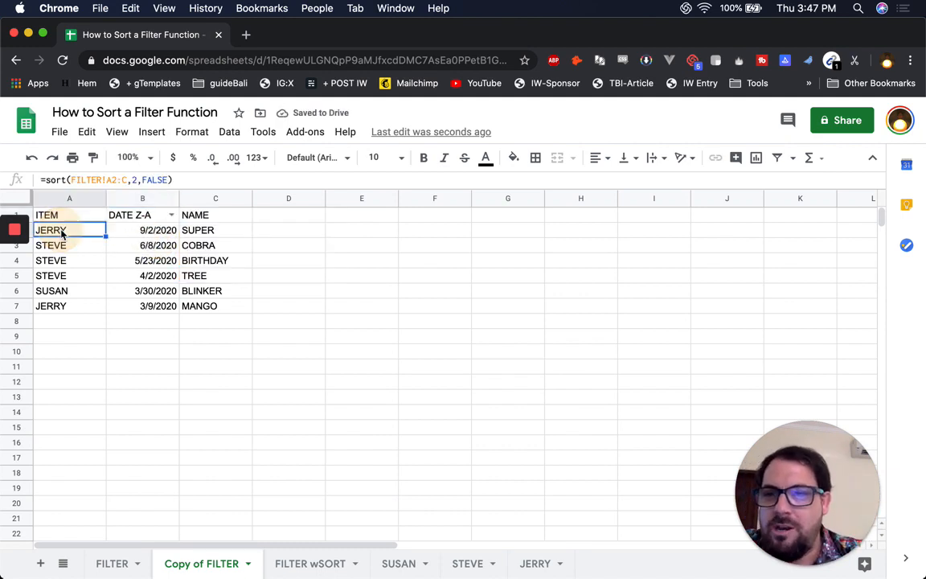
left_click(134, 180)
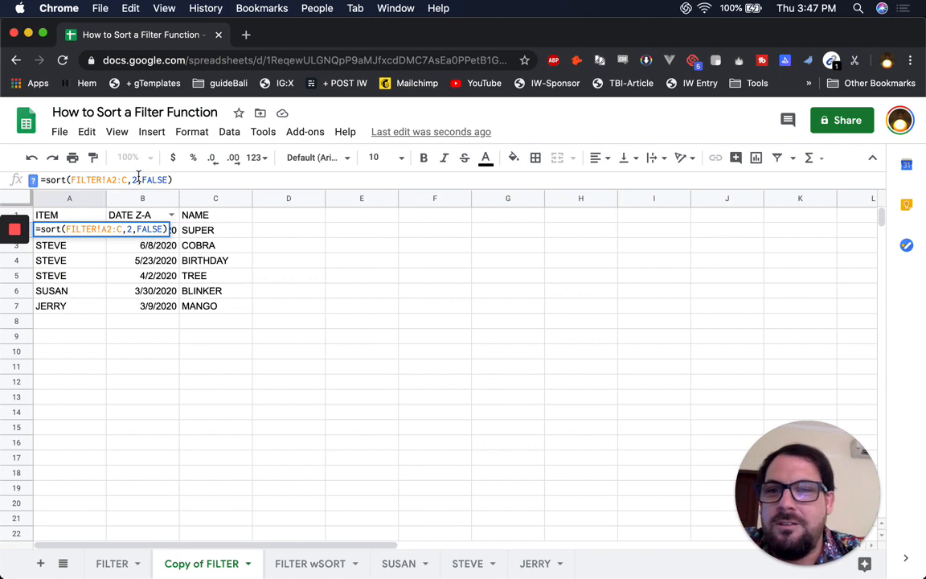
left_click_drag(141, 179, 163, 174)
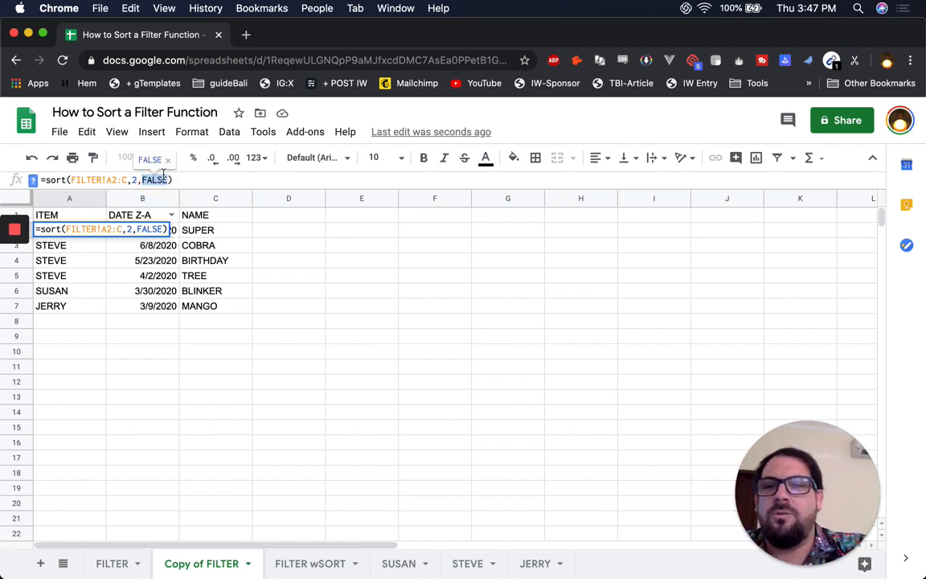
type("switch(")
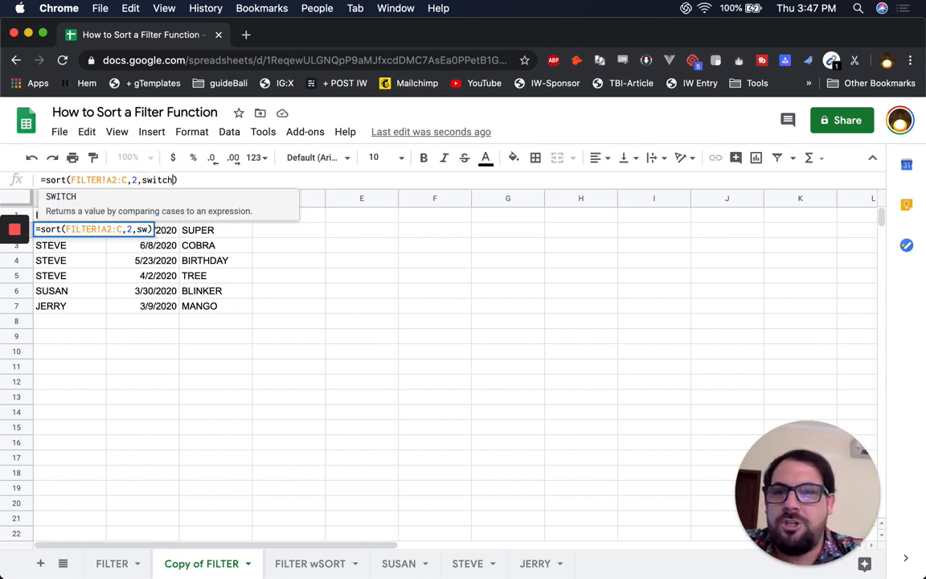
type("B1")
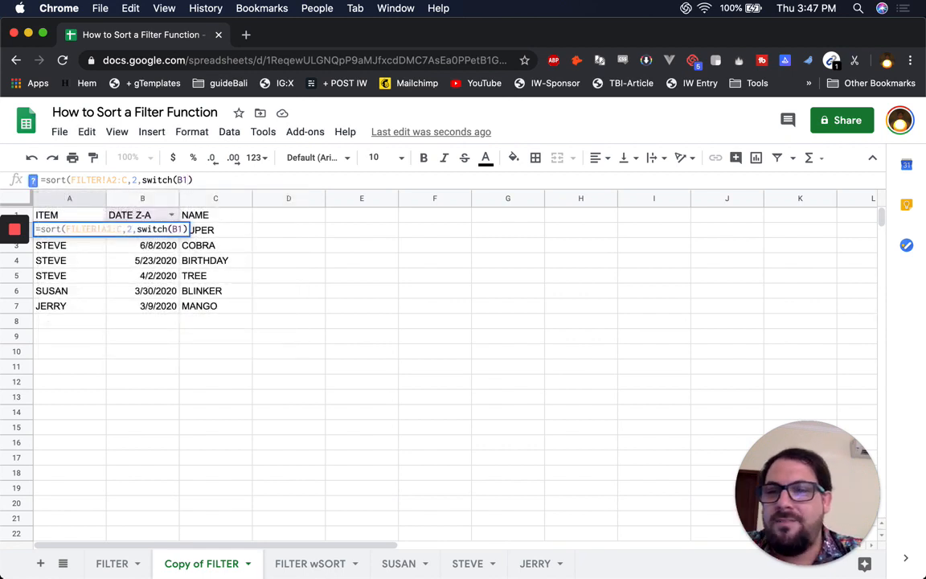
type(", ")
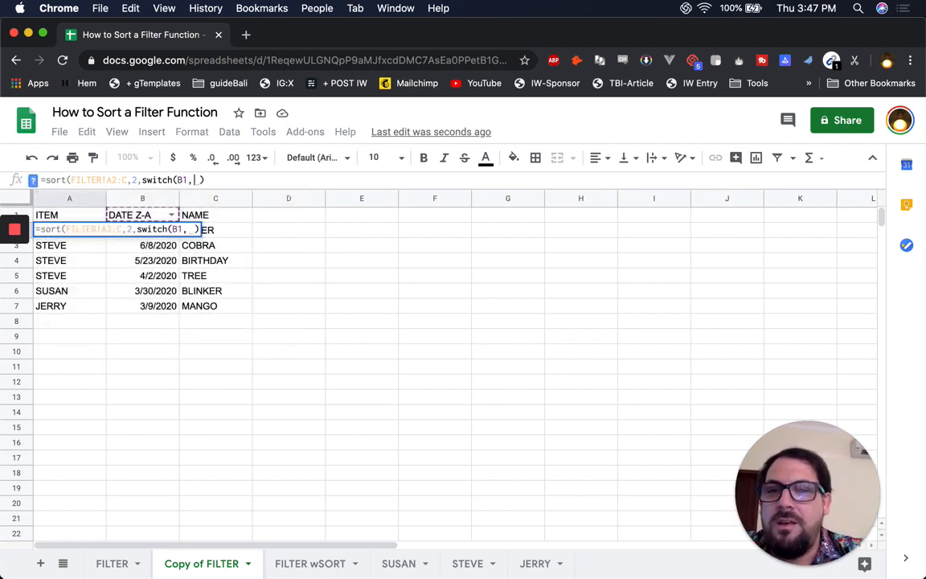
type("\"DATEAZ")
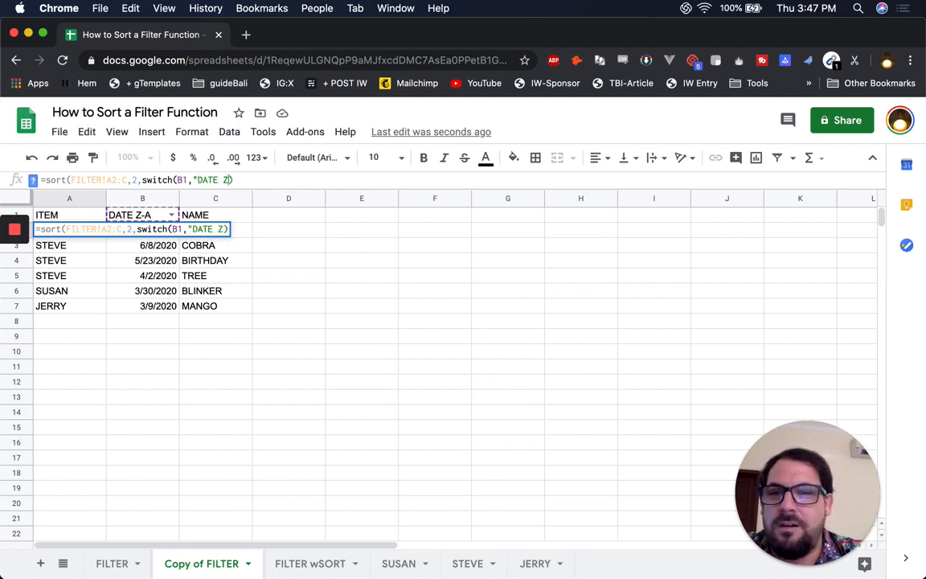
type("-A\",")
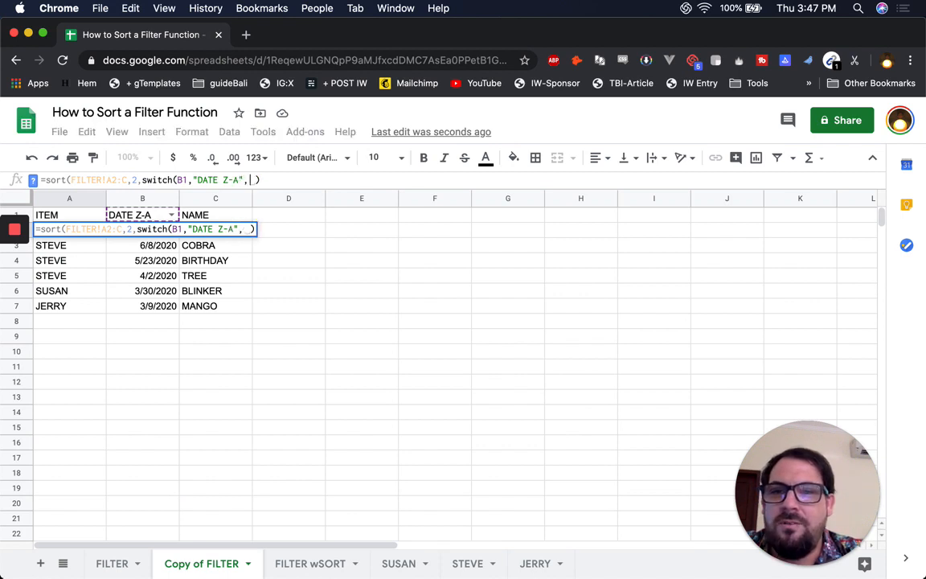
type("false")
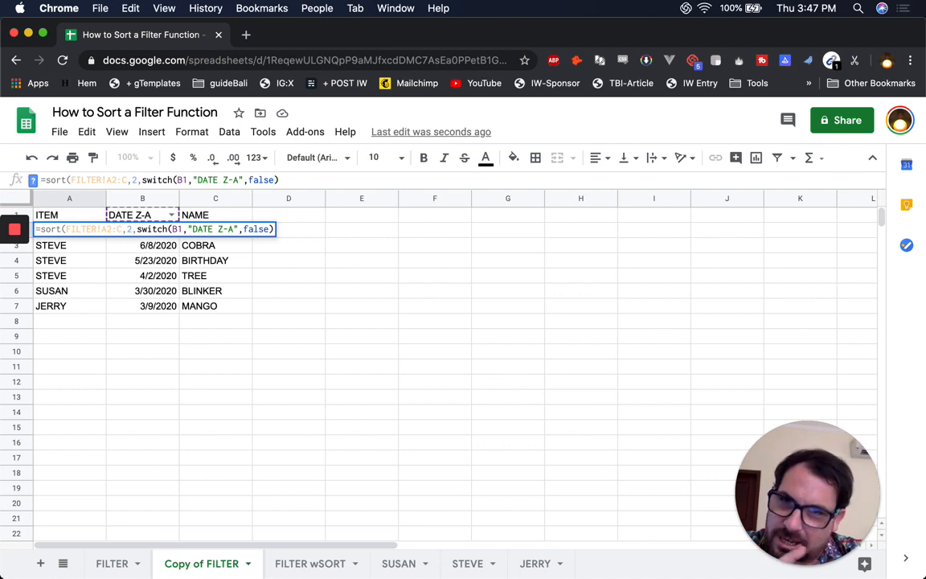
Step: Add a second SWITCH case to the A2 formula that returns true for "DATE A-Z"
type(",\"DATE")
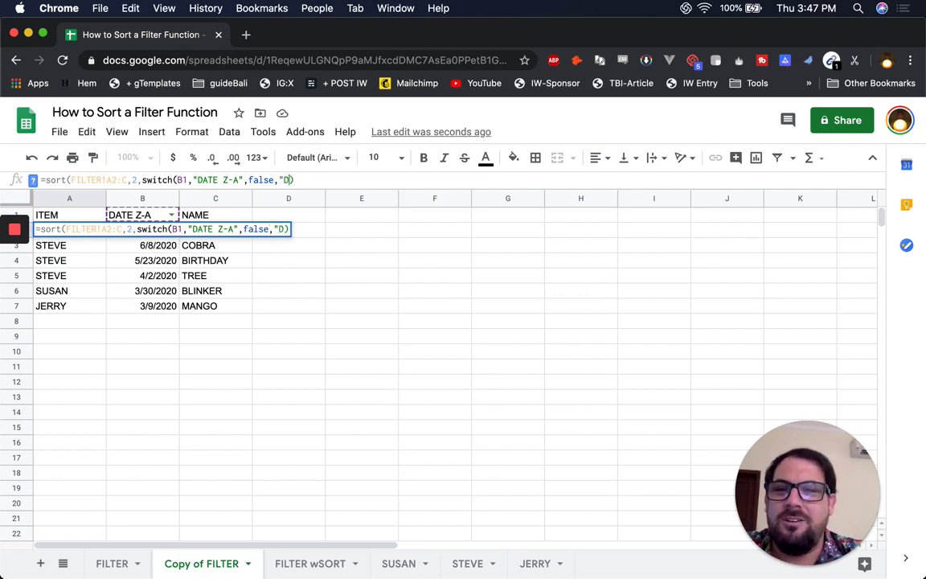
type(" A")
type("-Z\", ")
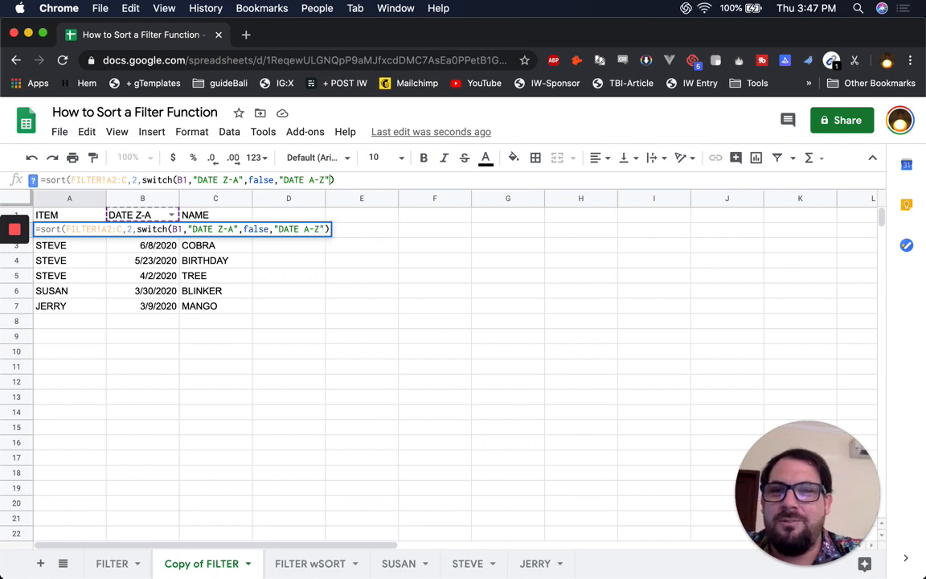
type("true")
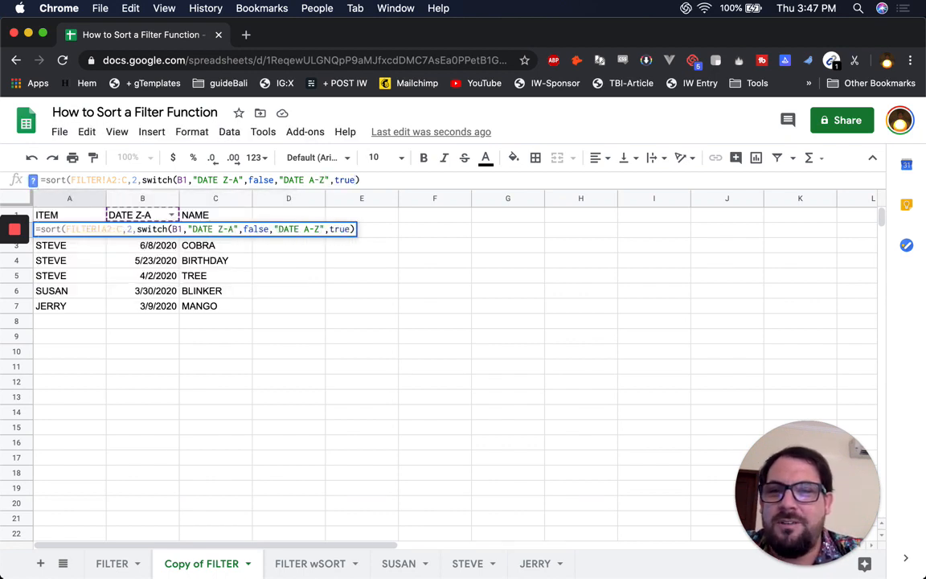
key("Return")
key("Up")
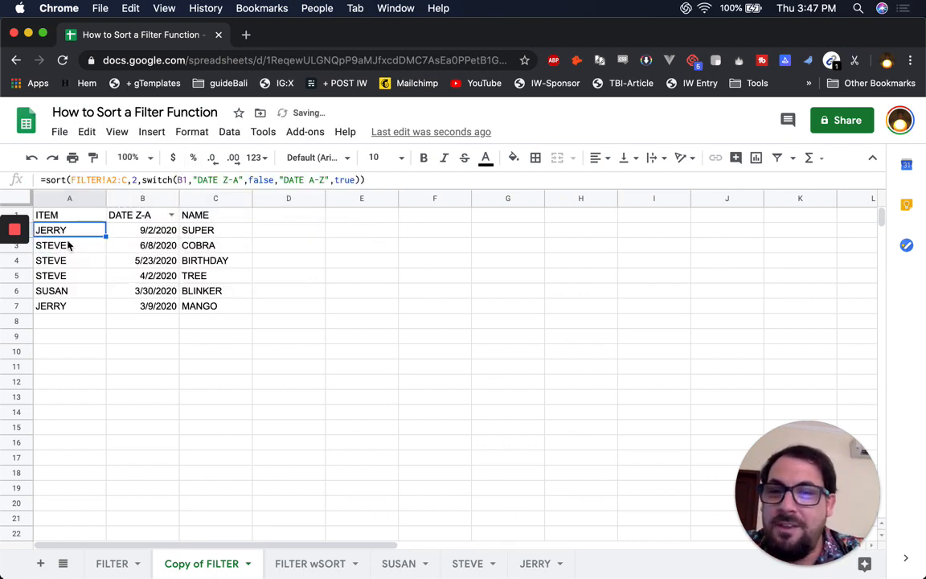
Step: Choose DATE A-Z from the list in B1, and check the first and last dates in column B
left_click(125, 213)
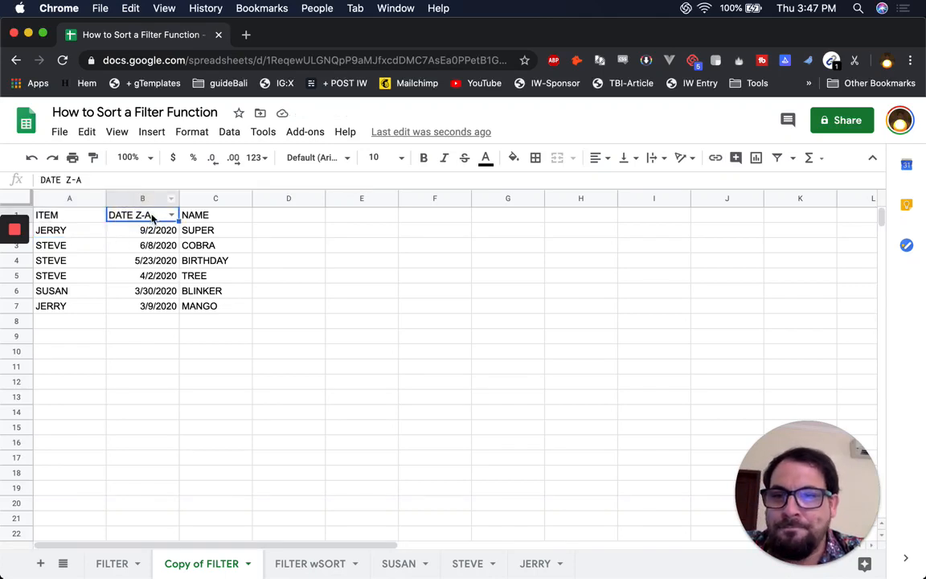
double_click(153, 213)
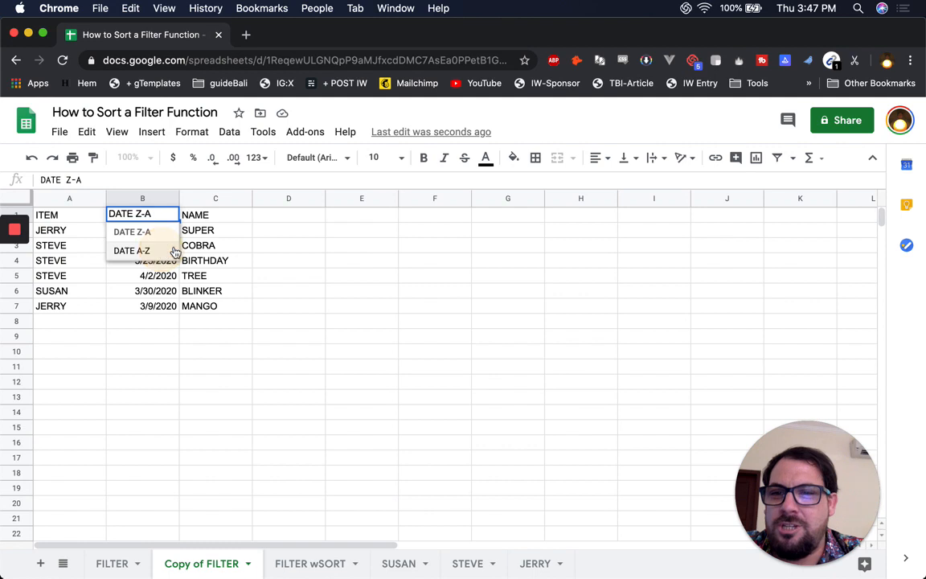
left_click(163, 252)
left_click(153, 229)
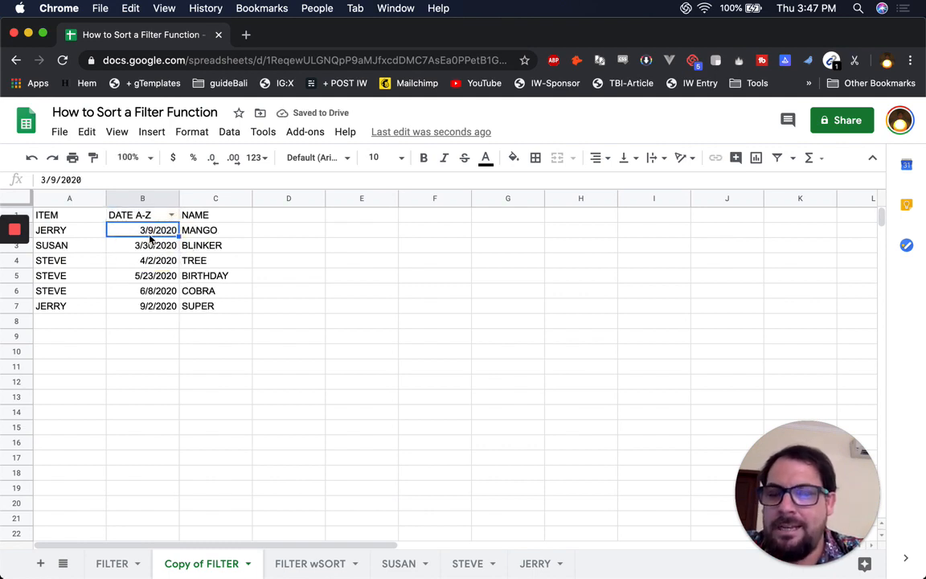
left_click(151, 305)
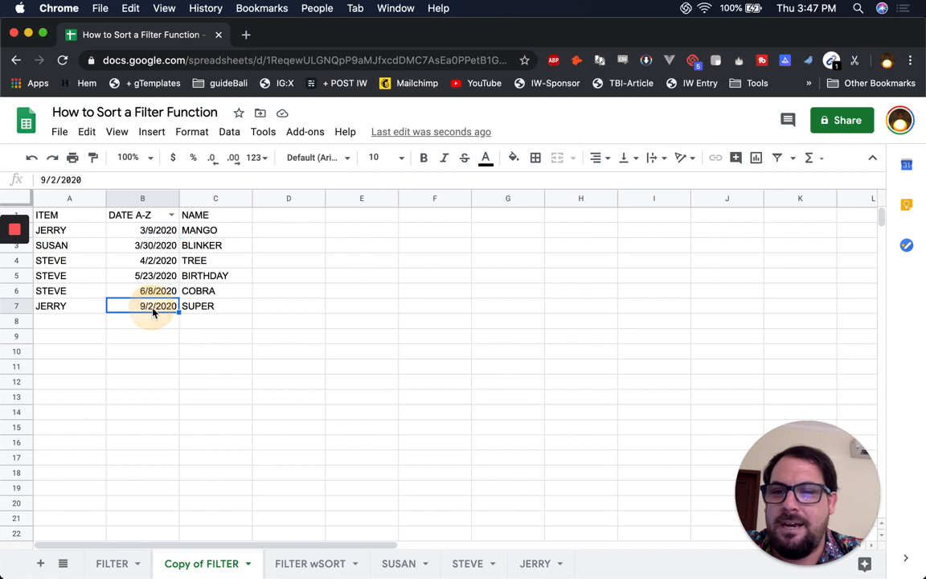
Step: Switch B1 back to DATE Z-A, and check the first and last dates again
left_click(151, 216)
left_click(171, 214)
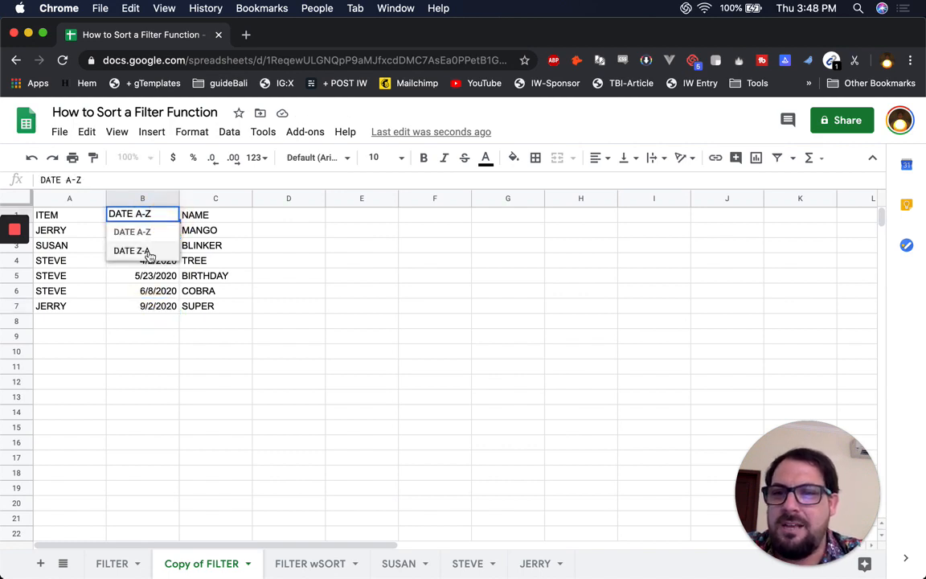
left_click(152, 251)
left_click(158, 232)
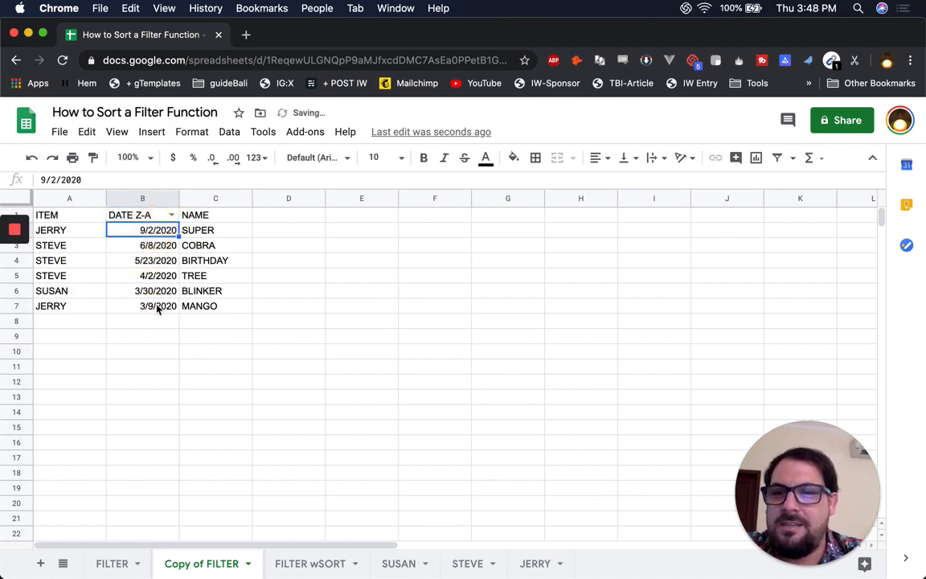
left_click(157, 306)
Step: Review the arguments of the A2 SORT formula, and compare them with the source rows on the FILTER sheet
left_click(84, 235)
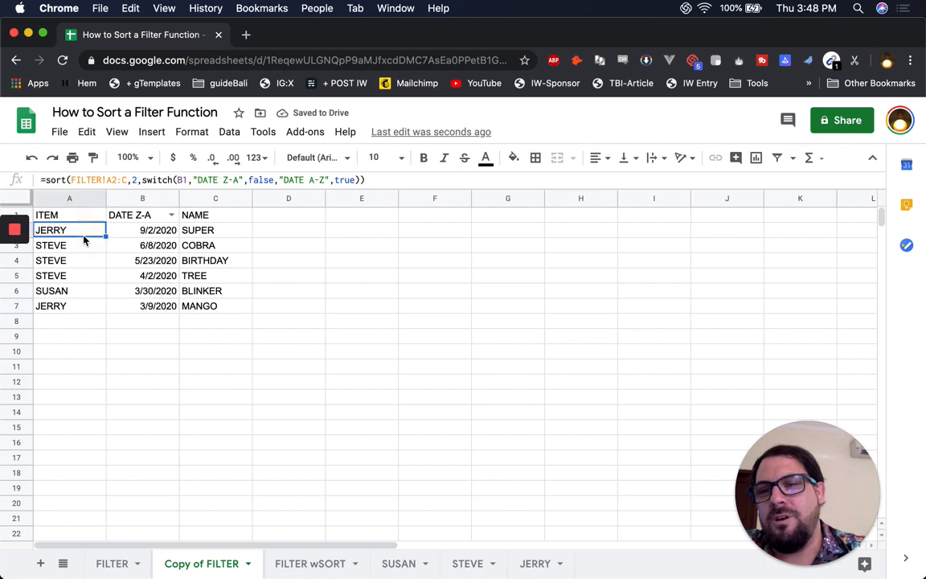
left_click(240, 180)
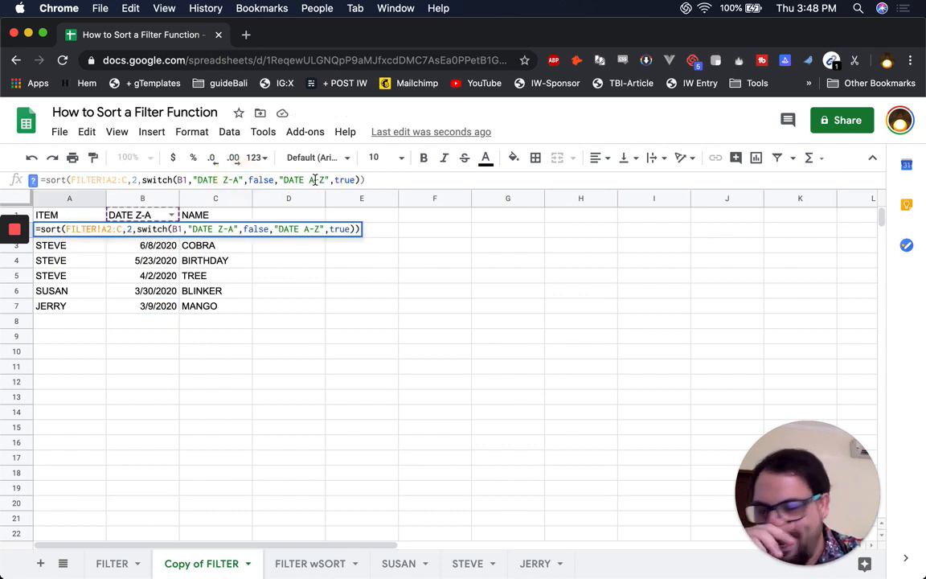
left_click(133, 178)
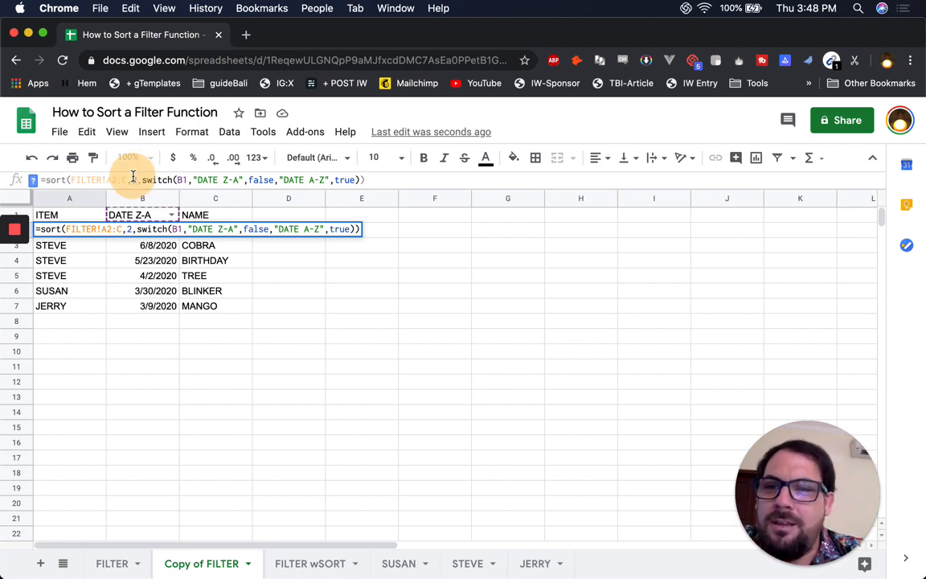
key("Escape")
left_click(173, 356)
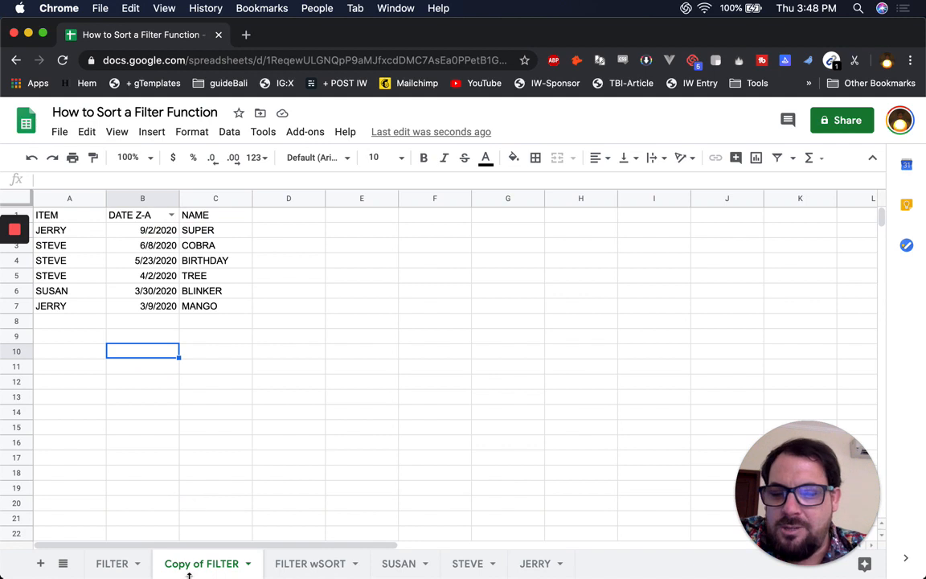
left_click(117, 566)
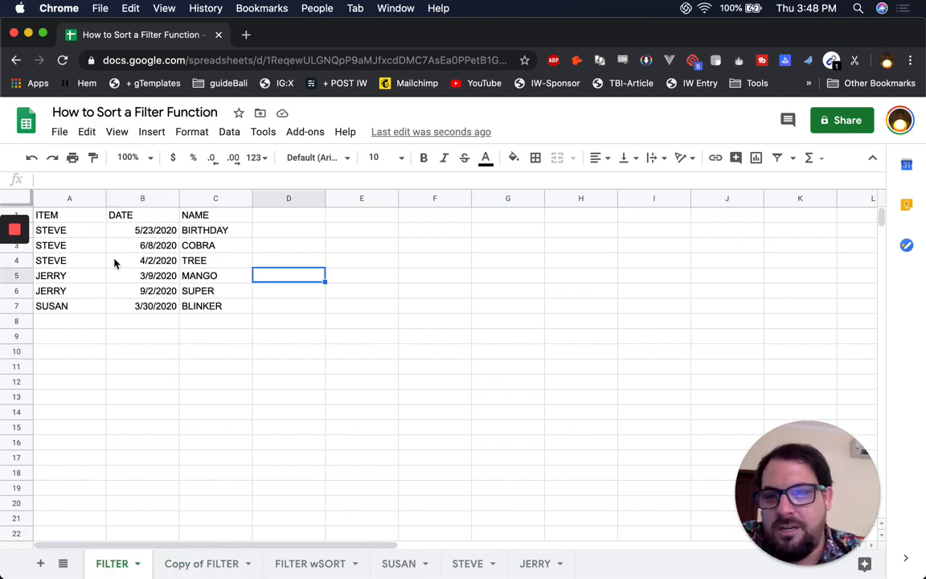
left_click_drag(87, 231, 241, 266)
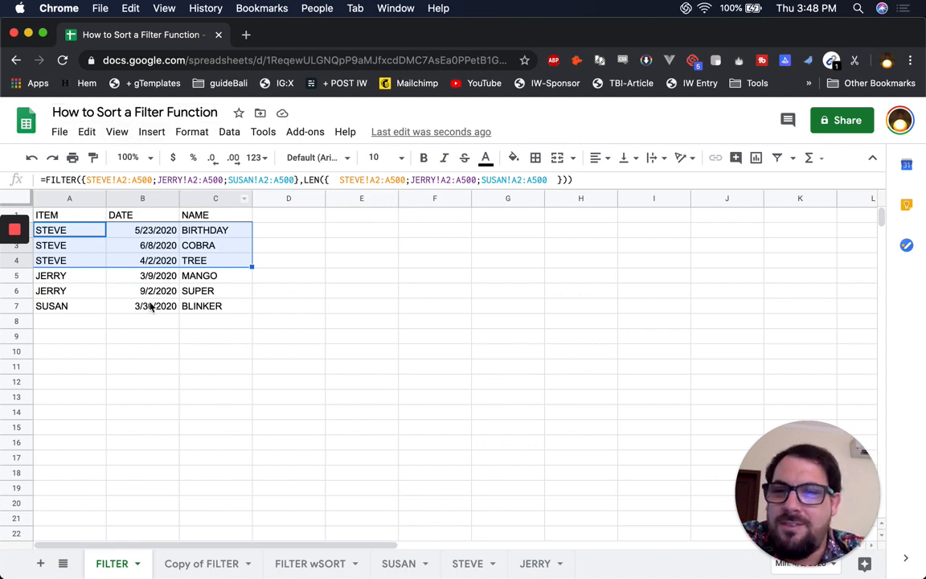
Step: Rename the Copy of FILTER sheet as SORT
left_click(201, 563)
double_click(213, 567)
type("SORT")
key("Return")
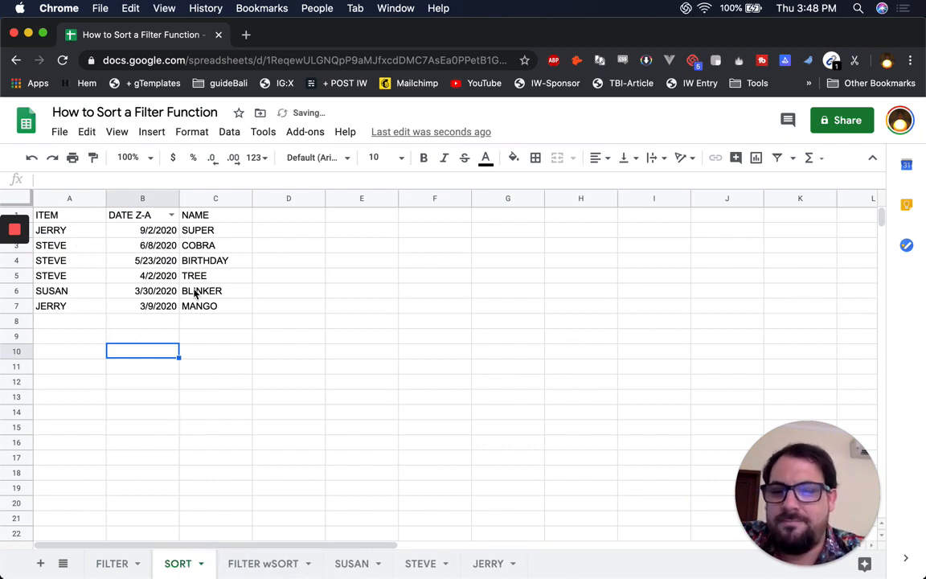
Step: Fill header cell B1 with cyan and widen column B
left_click(86, 229)
left_click(161, 217)
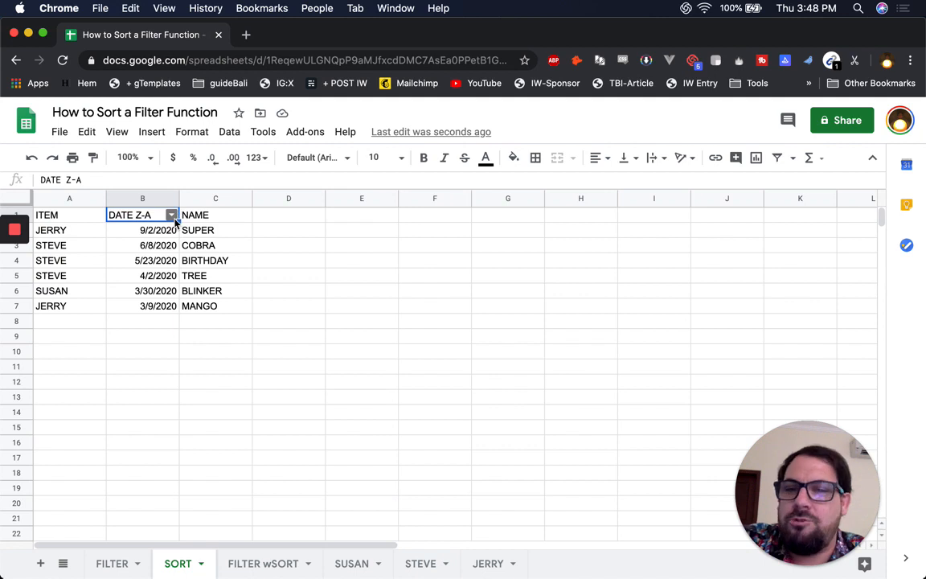
left_click(513, 158)
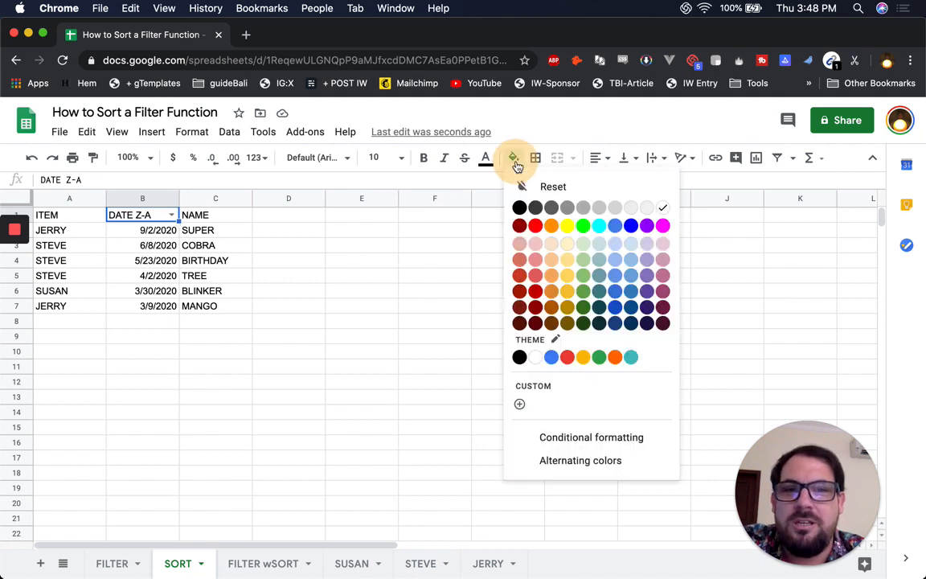
left_click(598, 224)
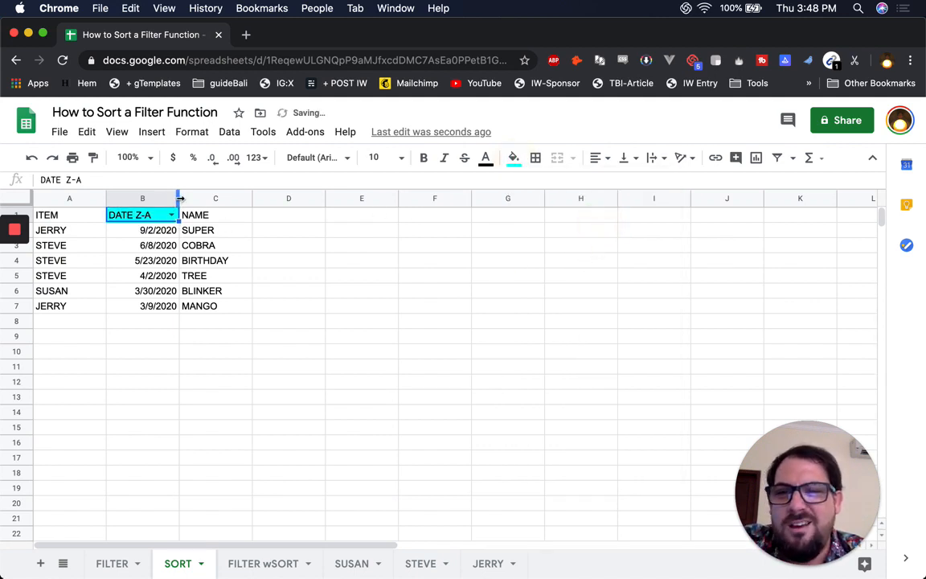
left_click_drag(226, 198, 230, 198)
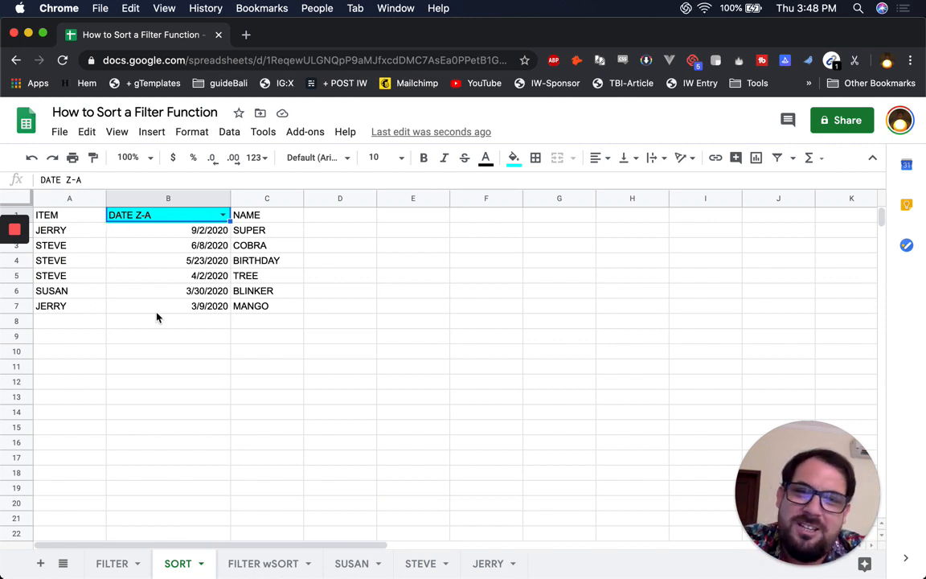
Step: Review the SORT formula in A2 alongside the dropdown cell B1 that controls it
left_click(62, 231)
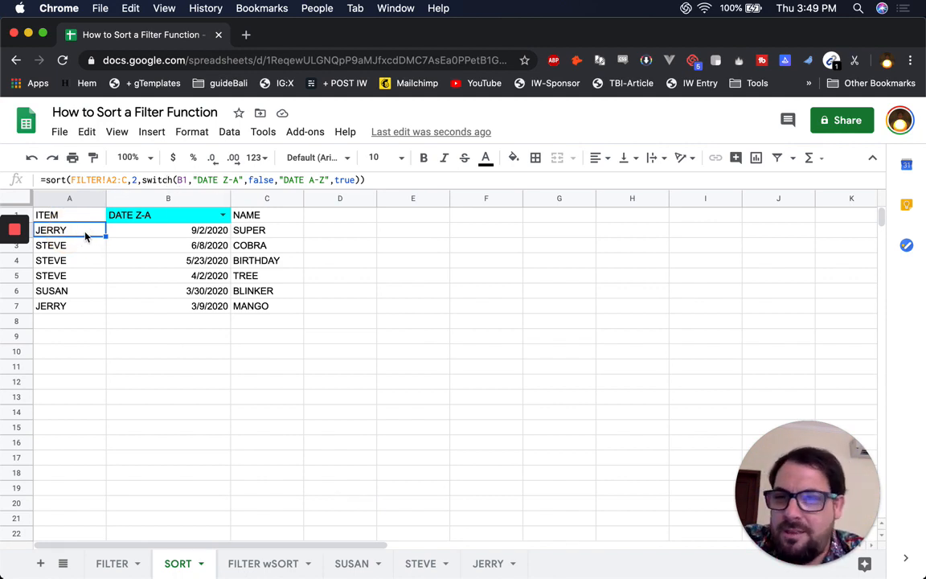
left_click(223, 216)
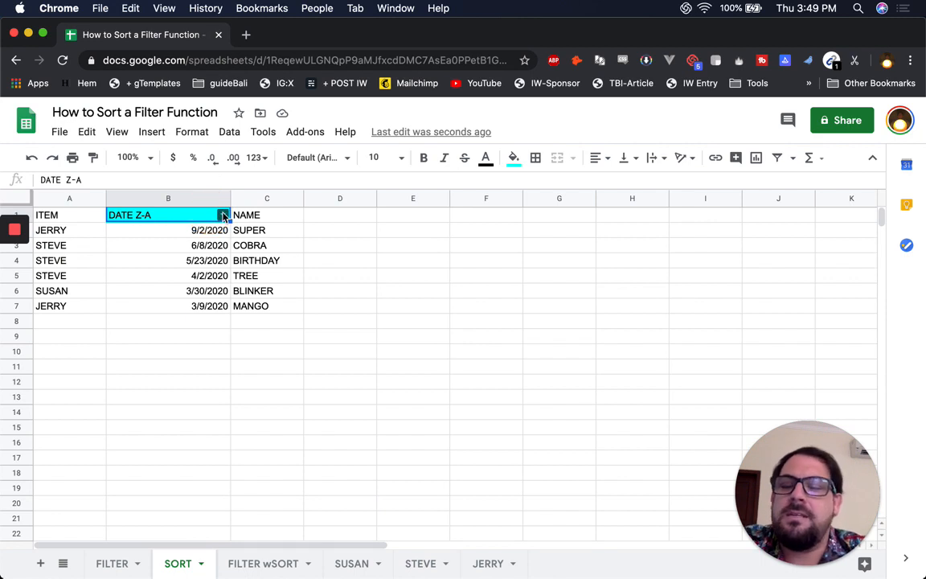
left_click(61, 233)
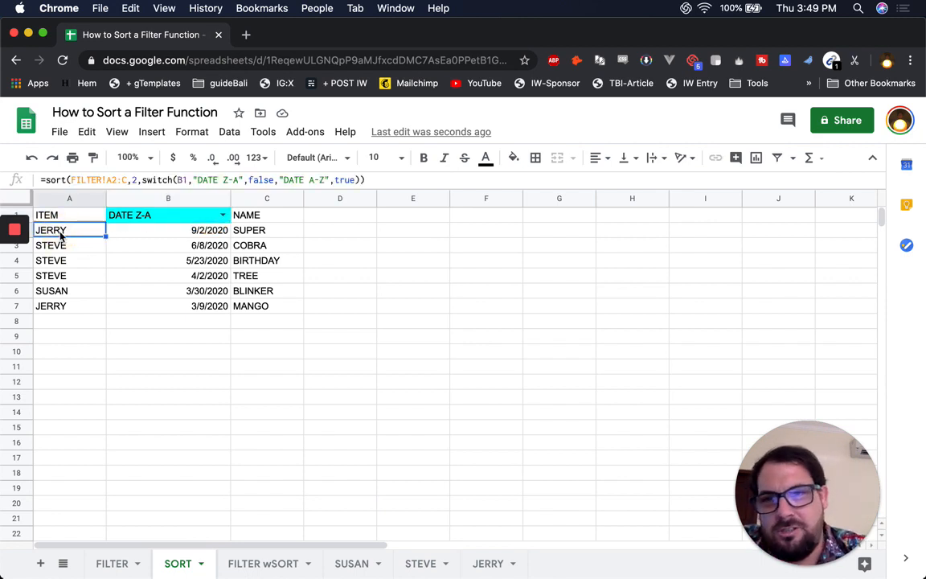
left_click(212, 219)
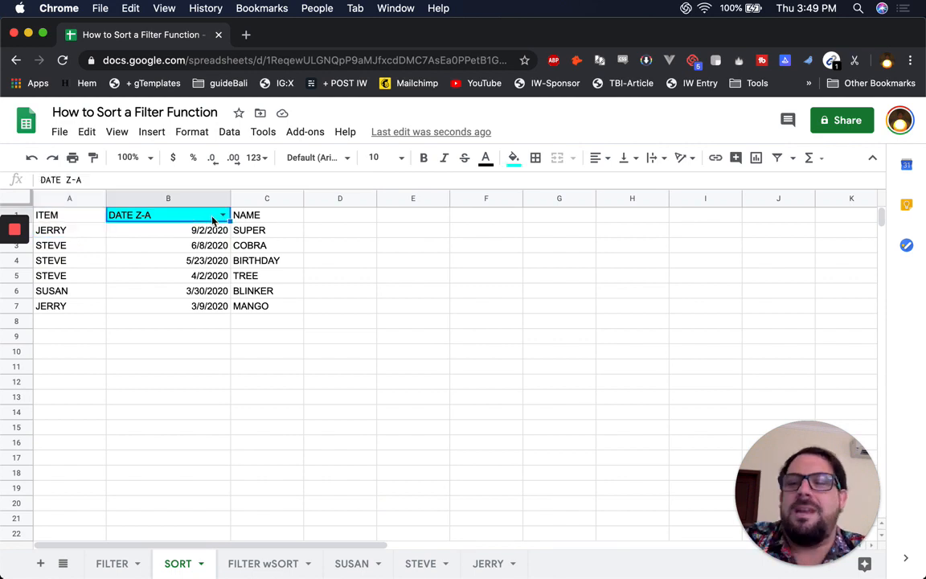
Step: Replace the Z-A wording in header cell B1 so that it reads DATE High to Low
right_click(213, 216)
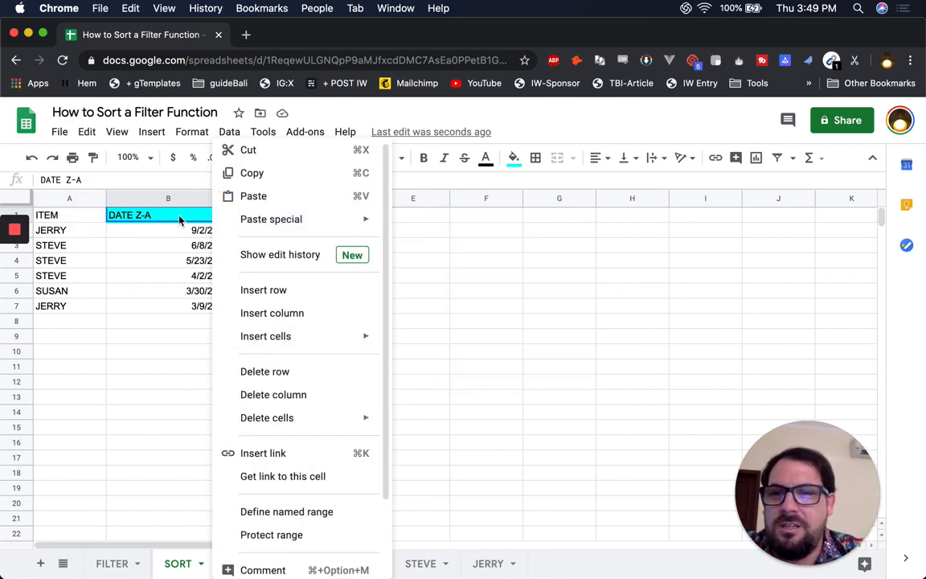
left_click(180, 220)
double_click(180, 216)
key("BackSpace")
key("BackSpace")
key("BackSpace")
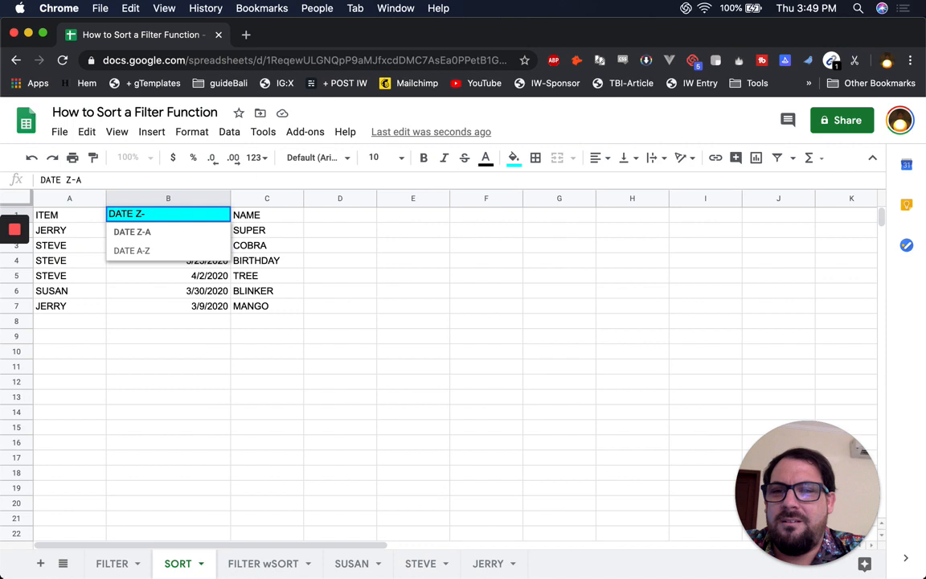
type("High to Low")
key("Return")
Step: Change the first item in B1's data validation list to DATE High to Low
left_click(194, 217)
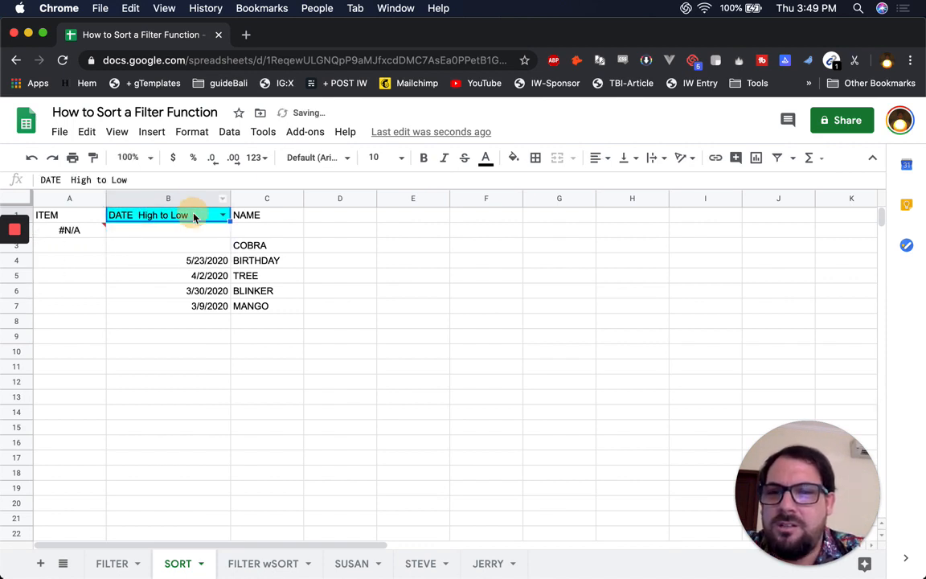
right_click(193, 216)
scroll(264, 525, "down", 3)
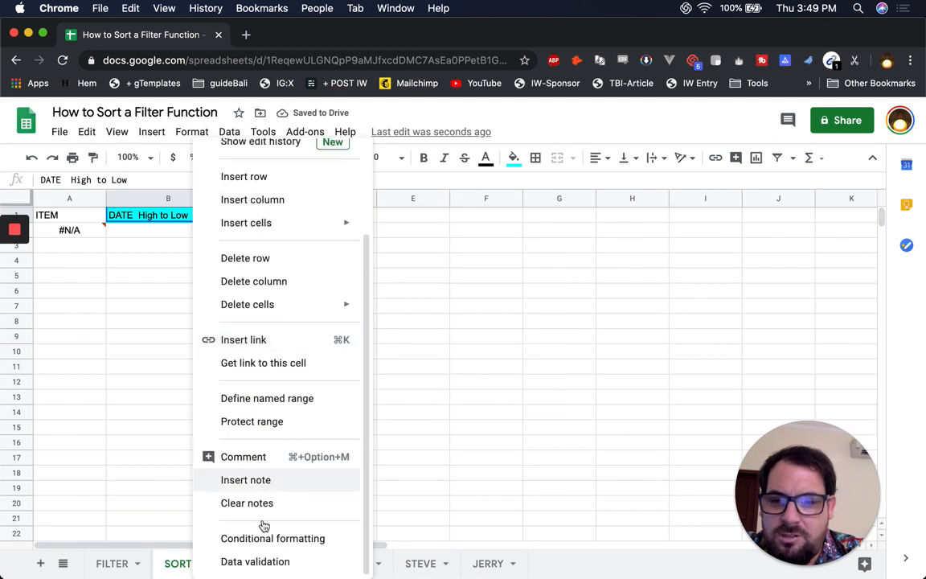
left_click(247, 561)
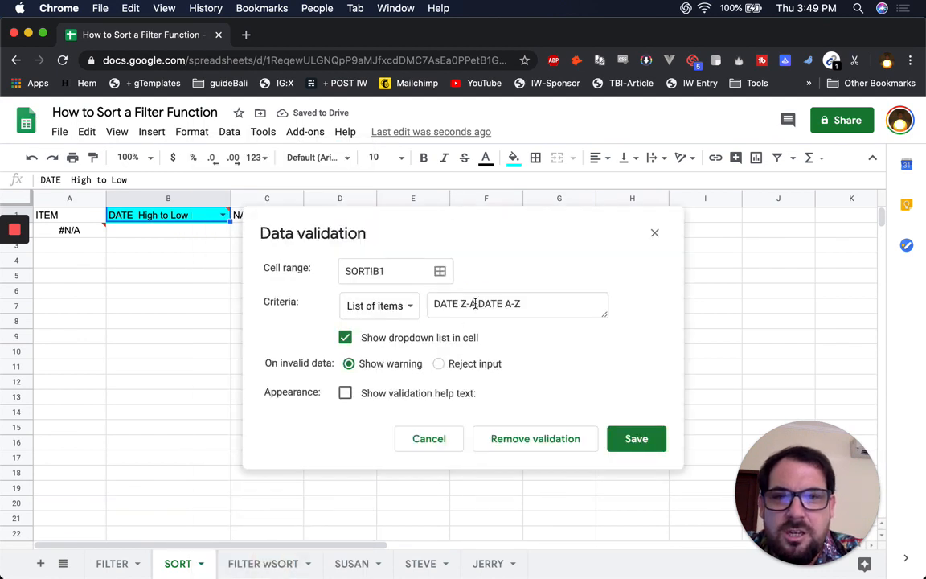
left_click(474, 303)
key("BackSpace")
key("BackSpace")
key("BackSpace")
type("High to Low")
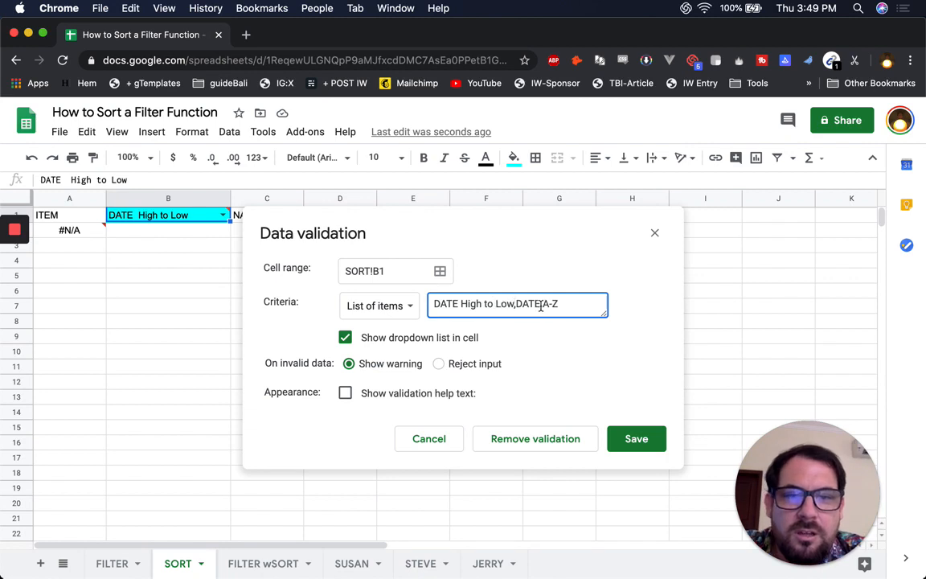
Step: Change the second item in the validation list to DATE Low to High, and save the rule
left_click(608, 306)
key("BackSpace")
key("BackSpace")
key("BackSpace")
type("Low to High")
left_click(635, 438)
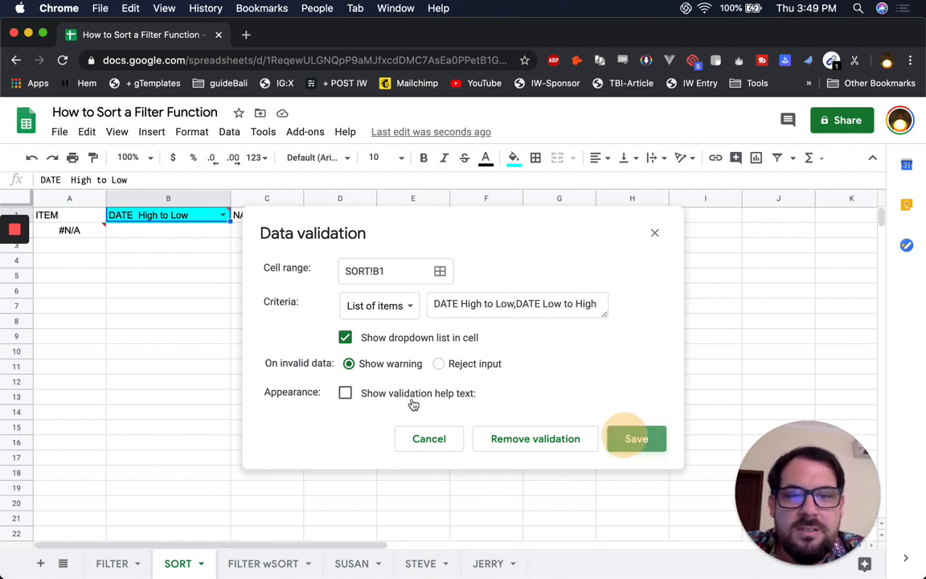
Step: In the A2 SORT formula, replace the first SWITCH case "DATE Z-A" with "DATE High to Low"
left_click(85, 231)
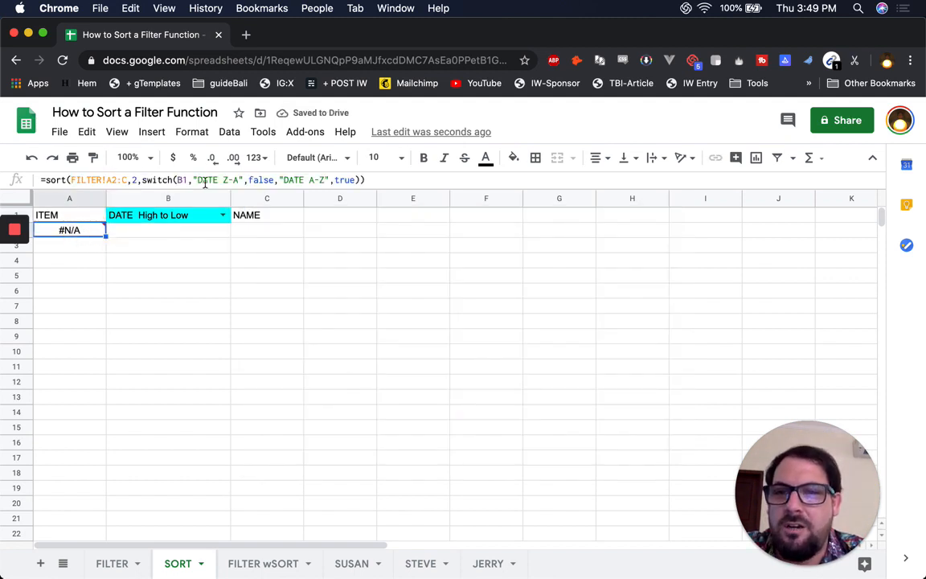
left_click(237, 178)
key("BackSpace")
key("BackSpace")
key("BackSpace")
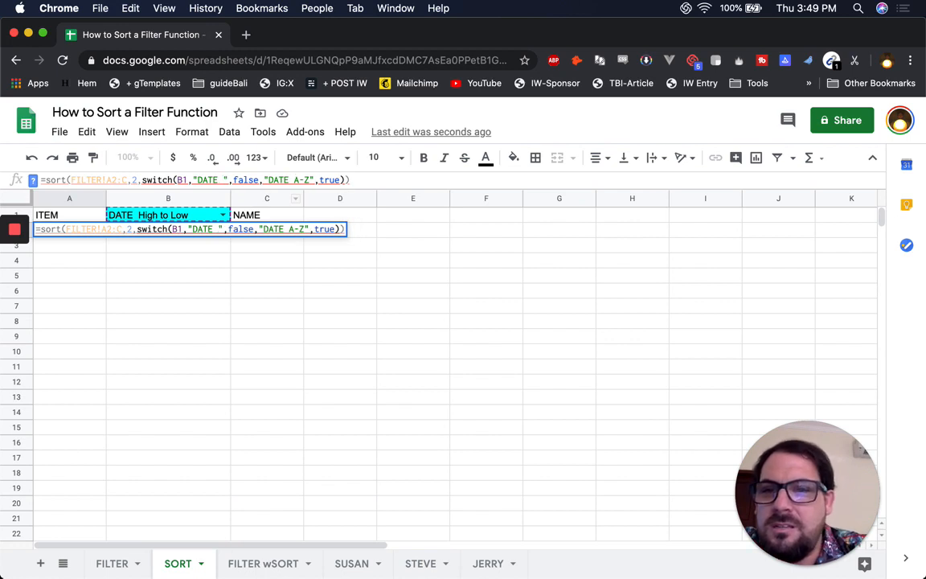
type("High")
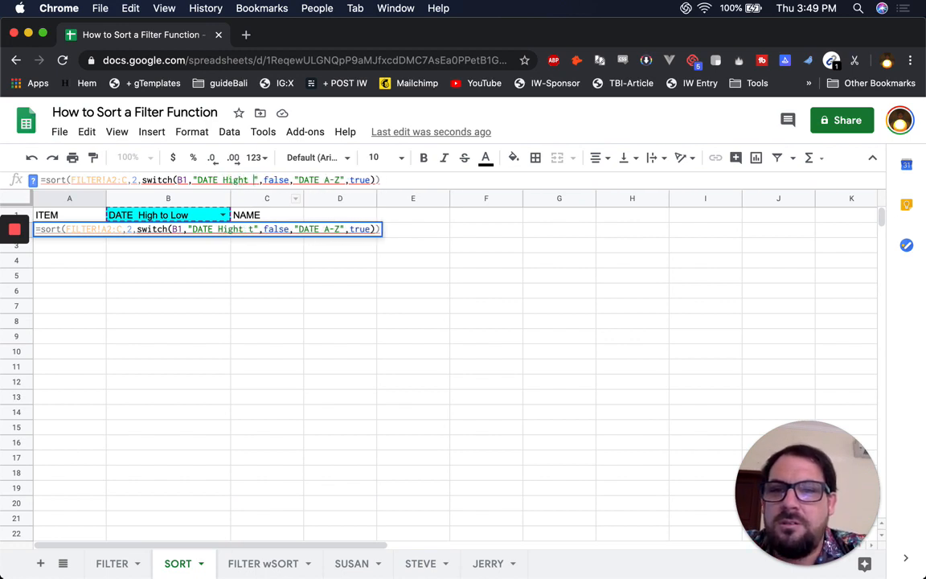
type(" to Low")
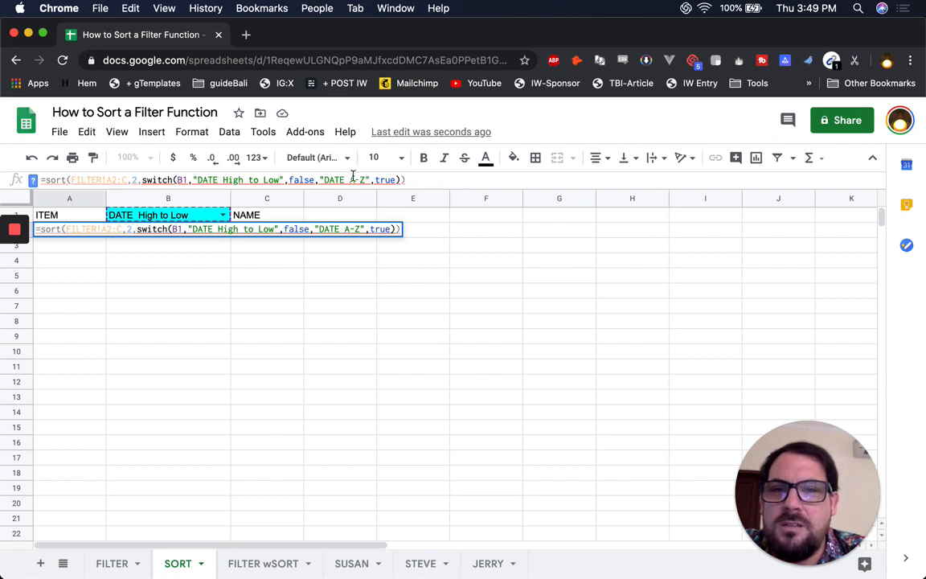
Step: Replace the second SWITCH case in the A2 formula with "DATE Low to High" and commit the formula
left_click_drag(351, 179, 370, 179)
type("low to")
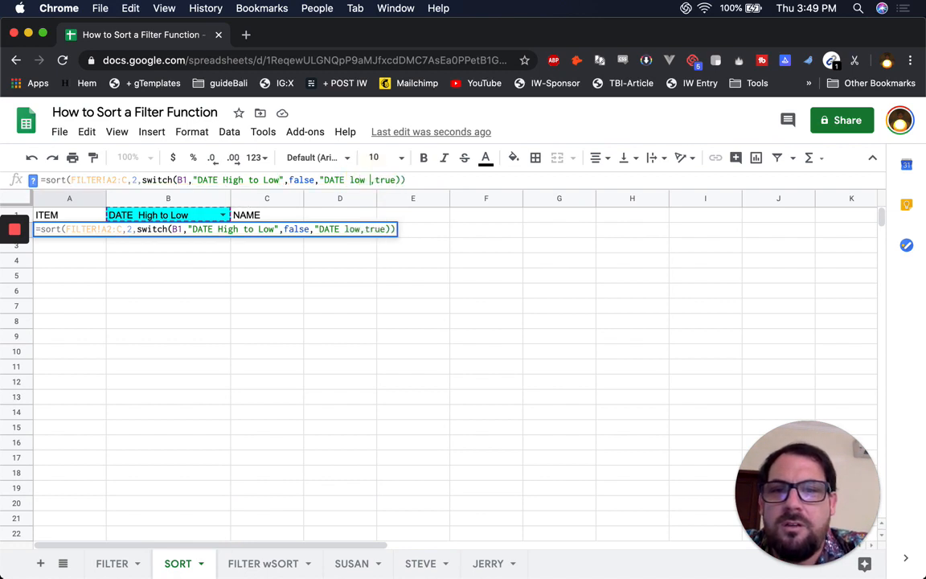
key("BackSpace")
key("BackSpace")
key("BackSpace")
key("BackSpace")
key("BackSpace")
key("BackSpace")
key("BackSpace")
type("Low")
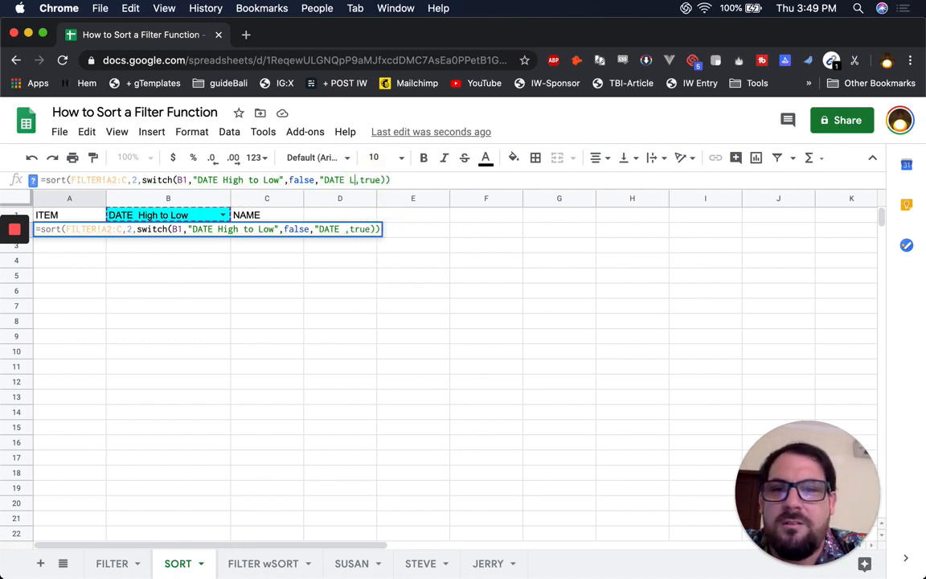
type(" to High\"")
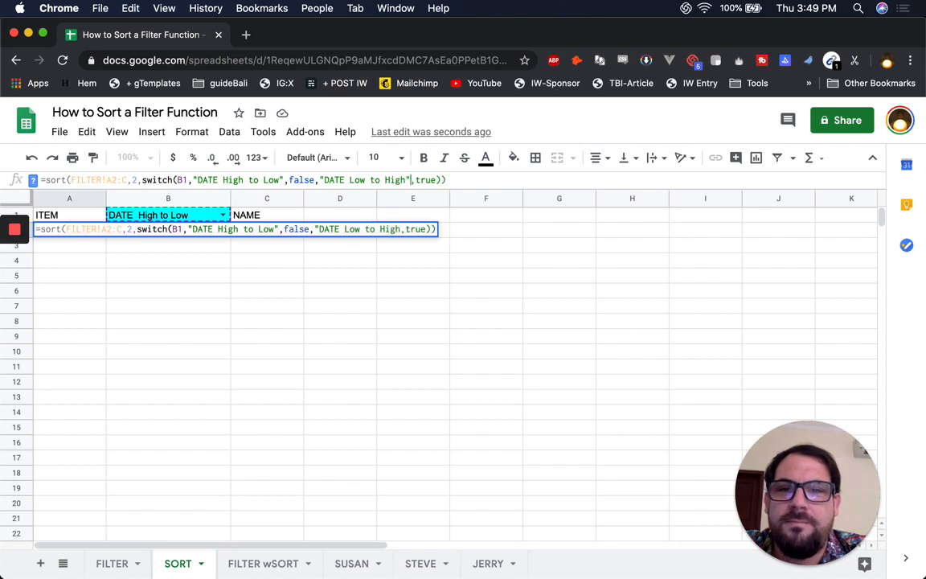
key("Return")
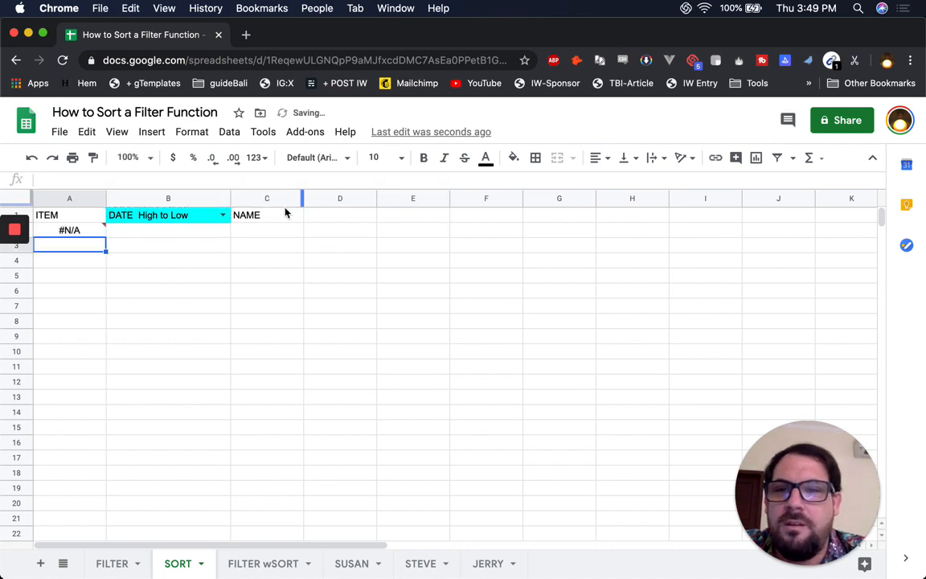
Step: Choose DATE Low to High in the B1 dropdown and compare the sorted rows with the FILTER sheet
left_click(84, 231)
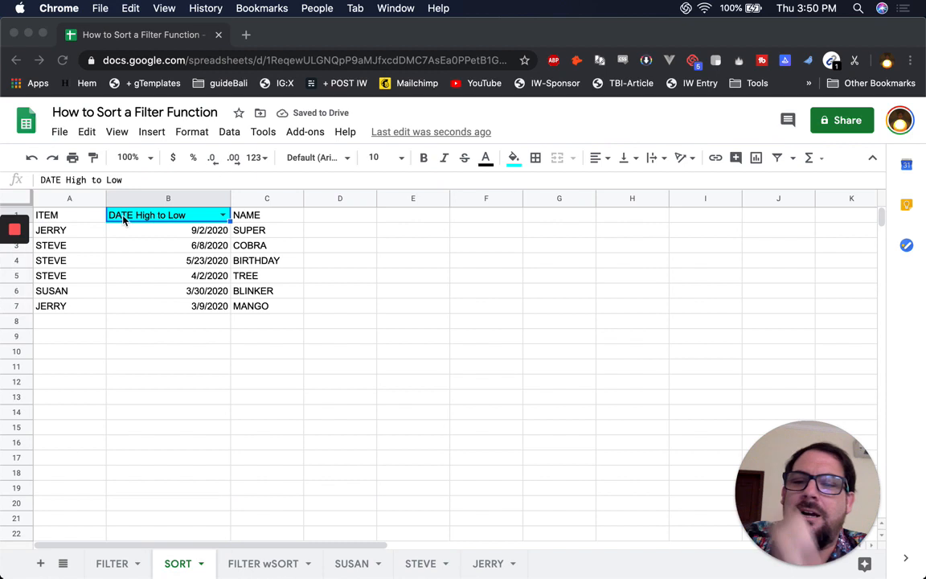
left_click(63, 231)
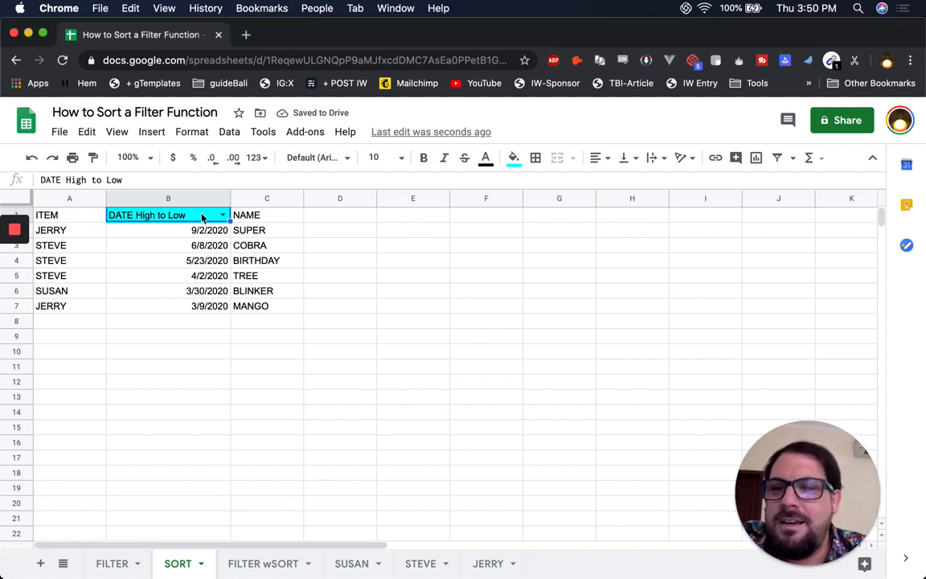
left_click(226, 215)
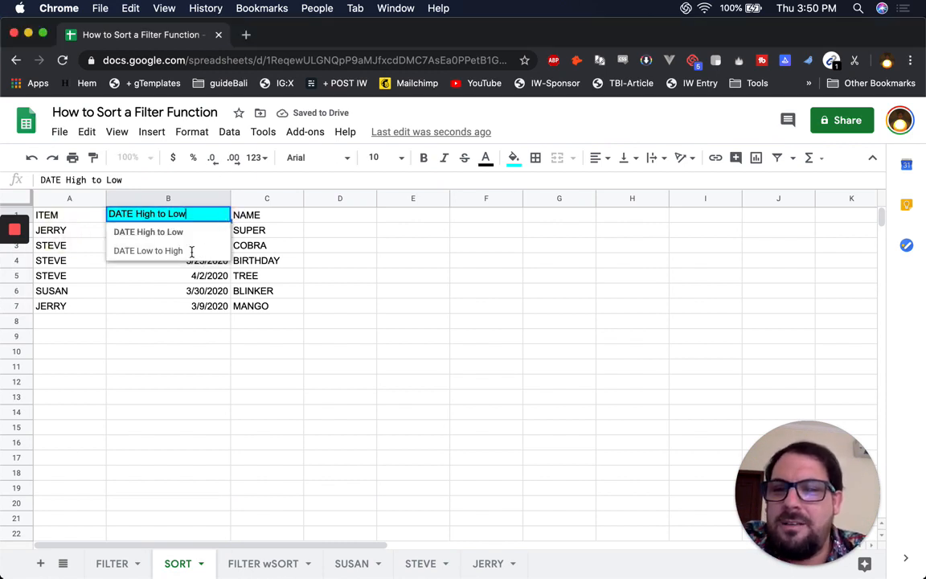
left_click(156, 251)
left_click(206, 233)
left_click(205, 303)
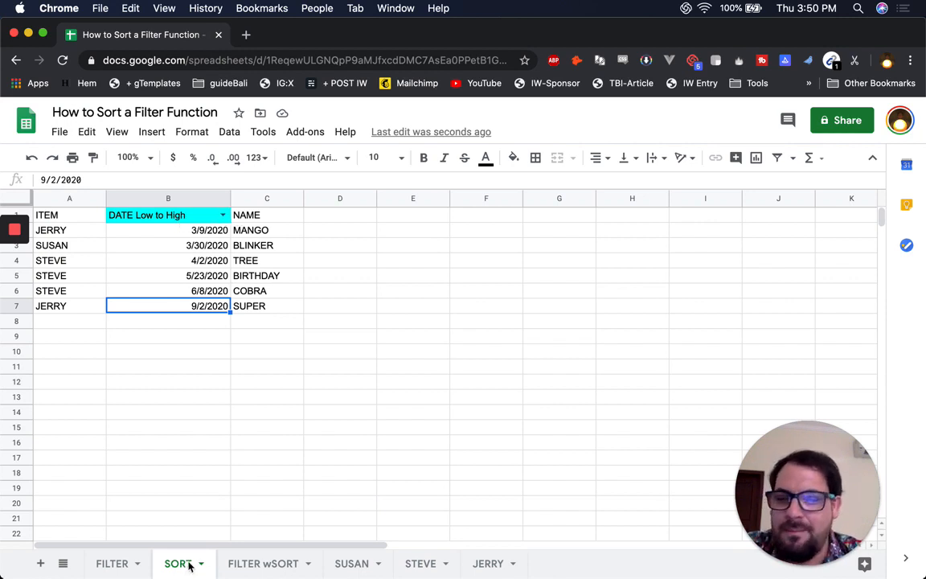
left_click(125, 565)
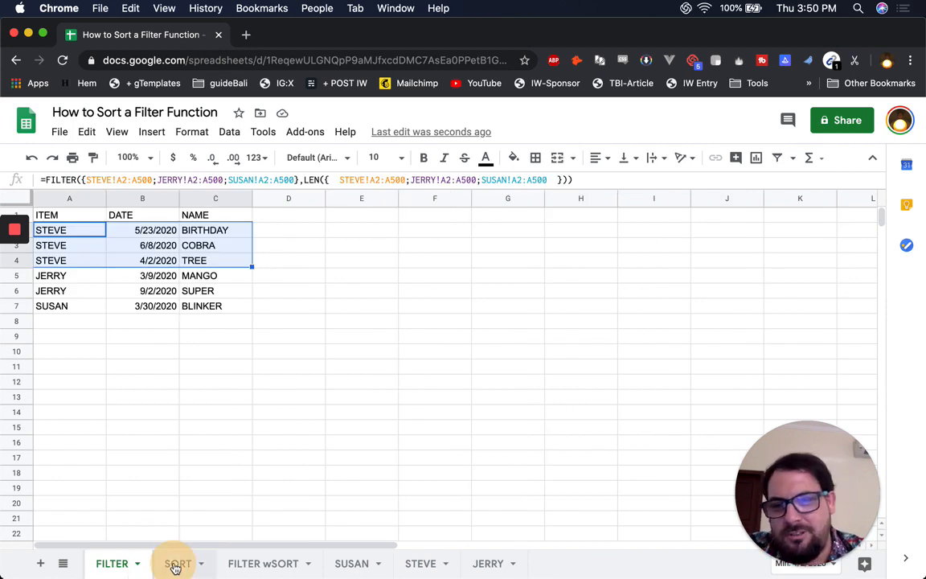
left_click(177, 563)
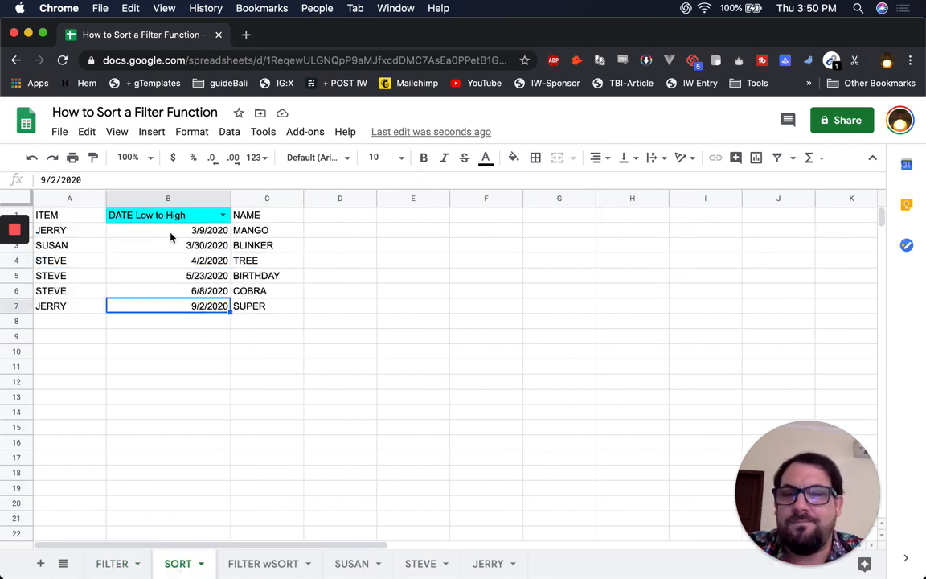
Step: Copy the sorted table in A1:C7 and paste it starting at E1
left_click_drag(49, 215, 262, 313)
key("super+c")
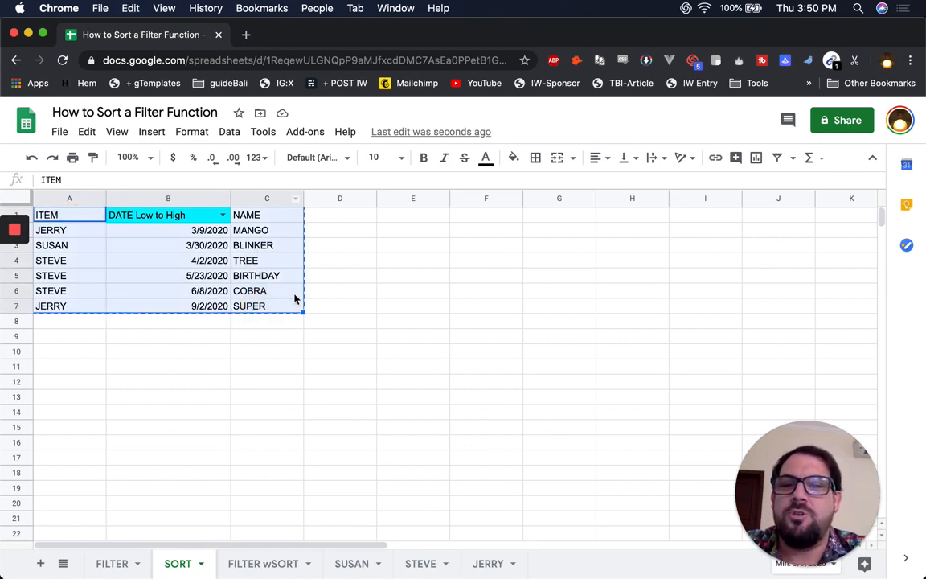
left_click(401, 220)
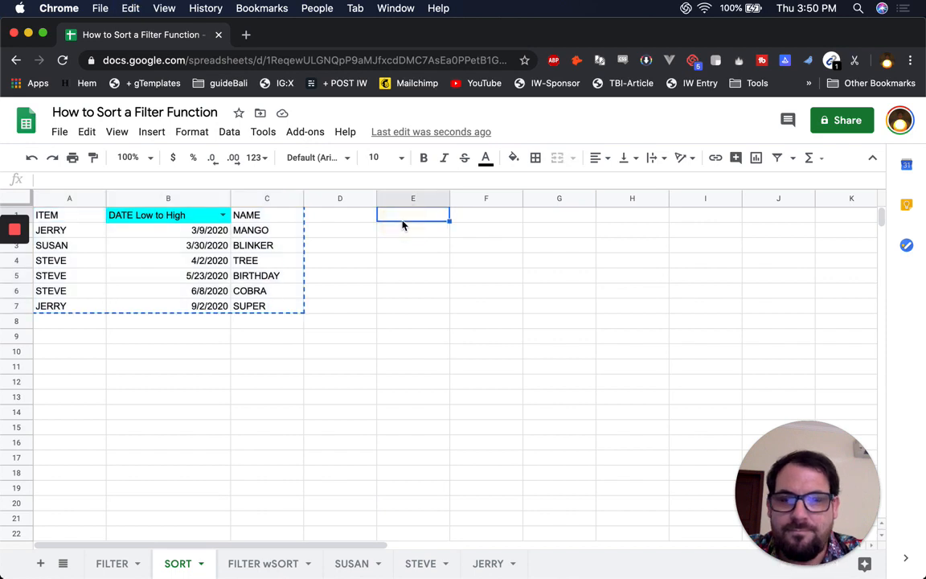
key("super+v")
Step: Clear the date label from F1 and copy that dropdown cell over the NAME header in G1
left_click(500, 215)
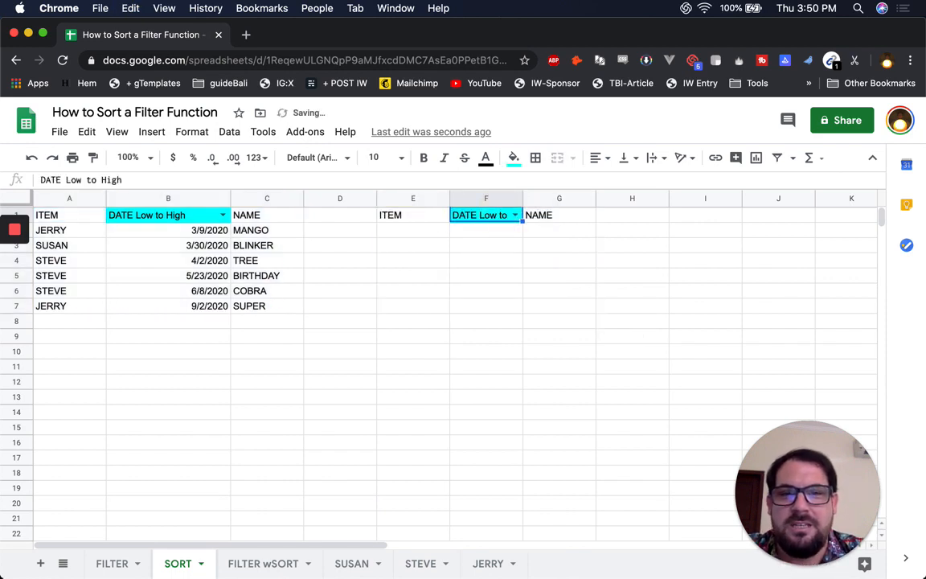
key("BackSpace")
key("super+c")
key("Right")
key("super+v")
key("Left")
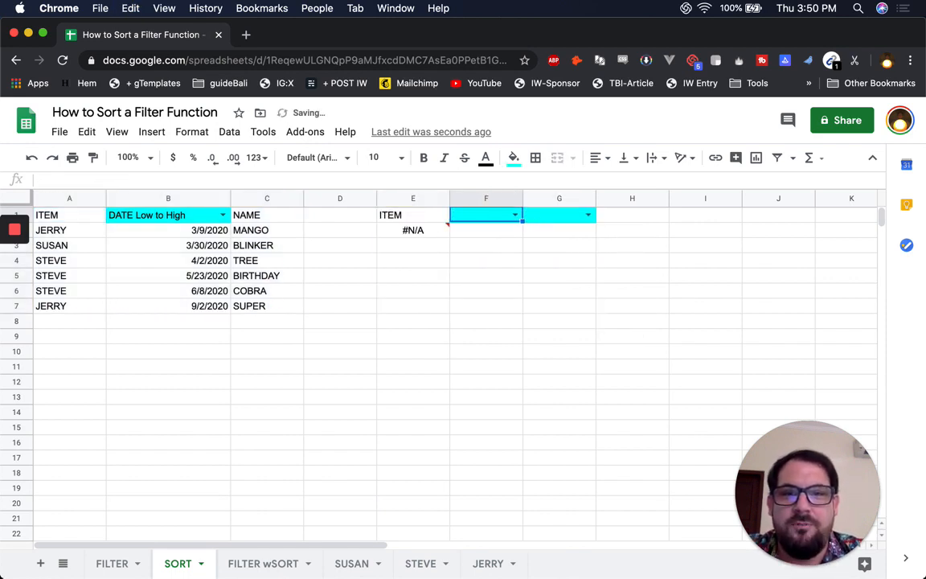
Step: Overwrite the F1 dropdown with a copy of the plain E1 header cell and label it DATE
key("Left")
key("super+c")
key("Right")
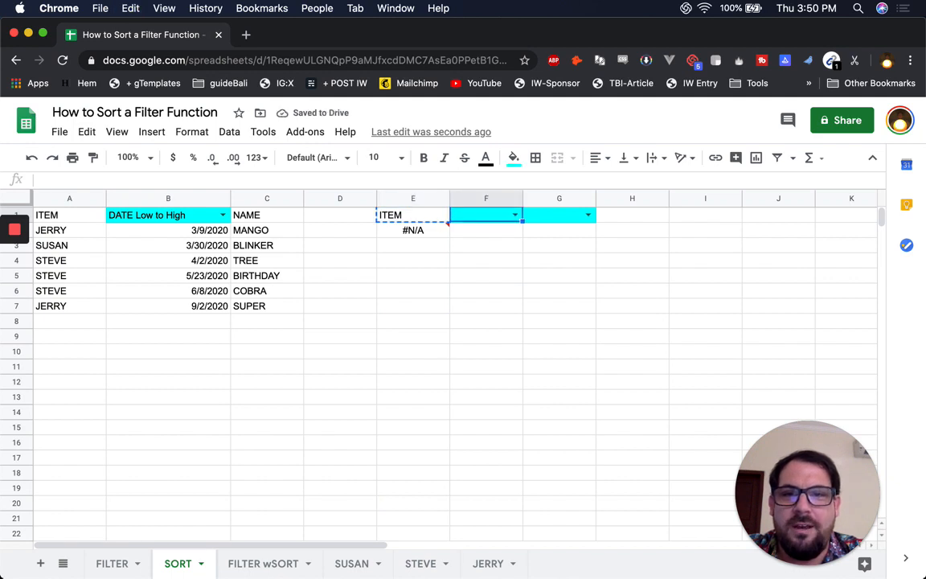
key("super+v")
type("Date")
key("Tab")
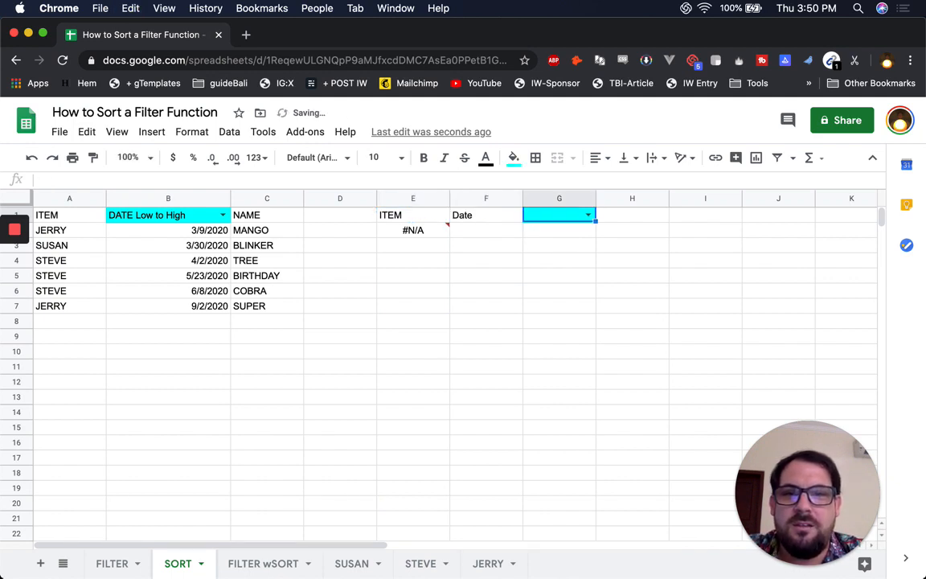
left_click(512, 221)
type("DATE")
left_click(529, 217)
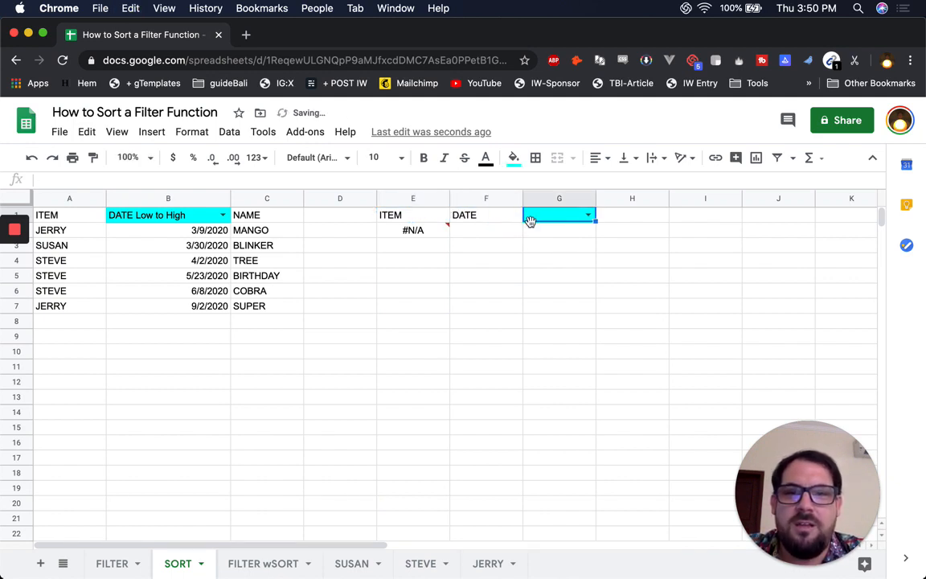
Step: Change G1's data validation list items to "Name A-Z, Name Z-A" and save the rule
right_click(556, 223)
scroll(583, 418, "down", 2)
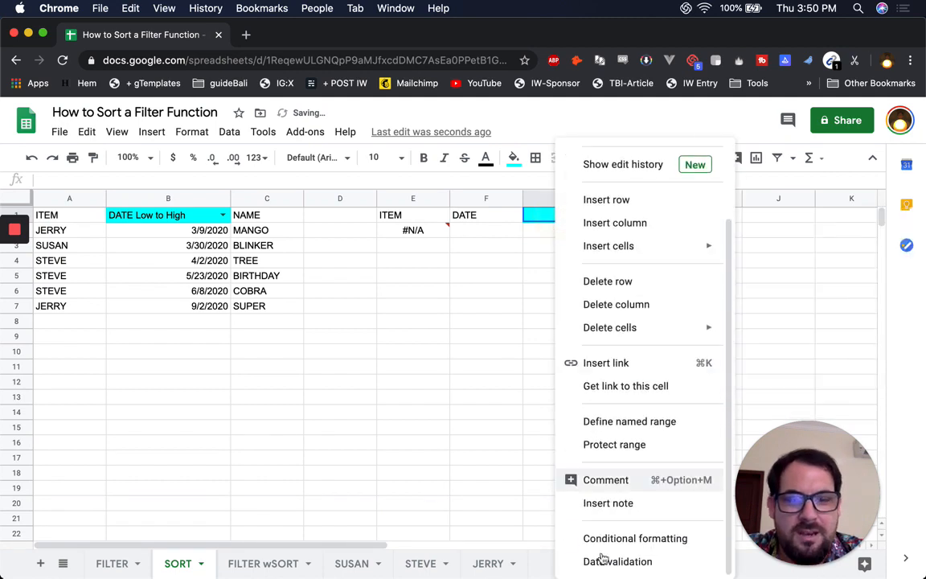
left_click(597, 559)
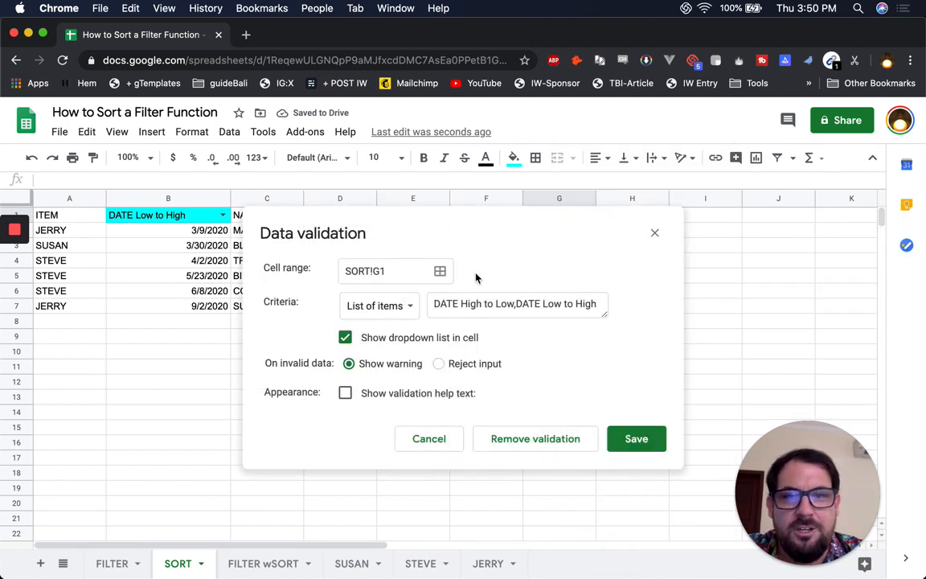
left_click_drag(438, 305, 630, 305)
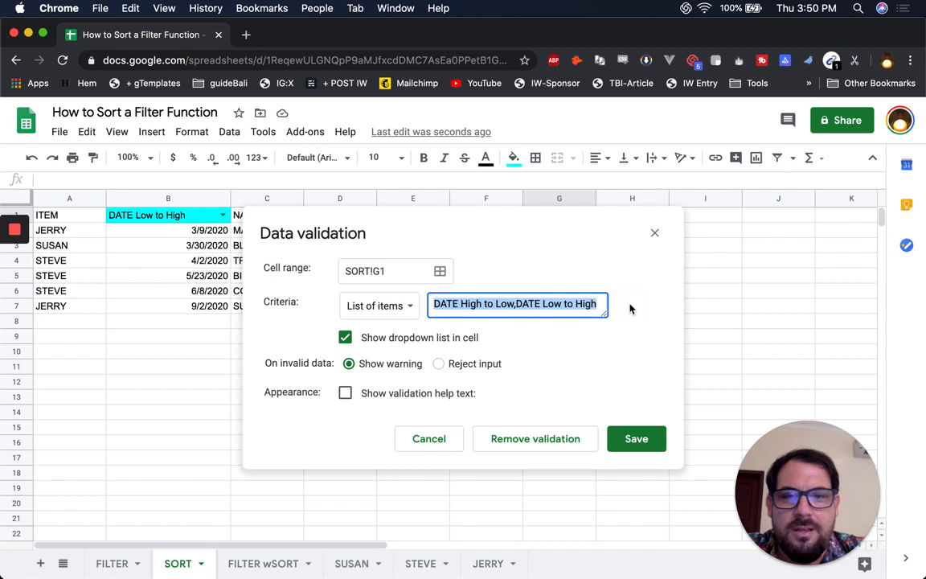
type("Name A-Z")
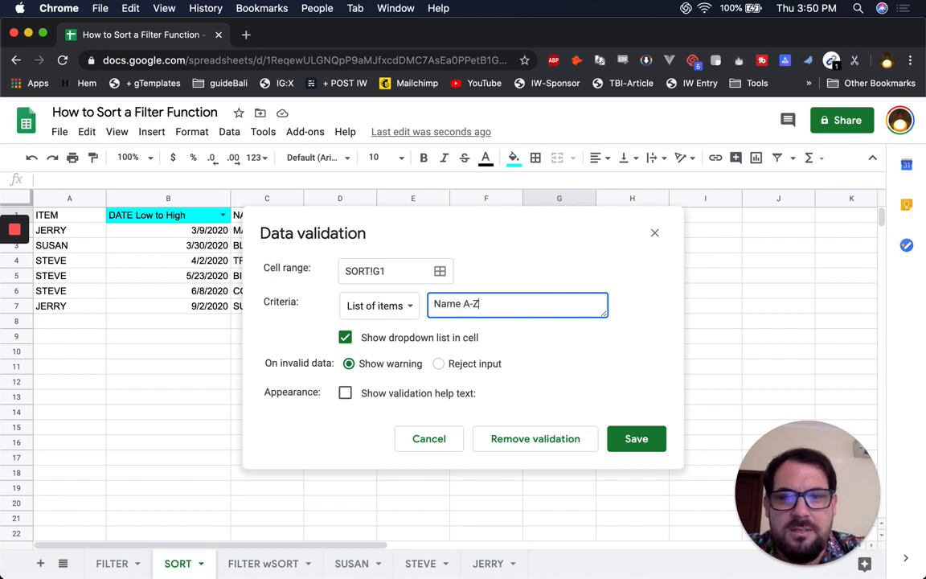
type(", Name Z")
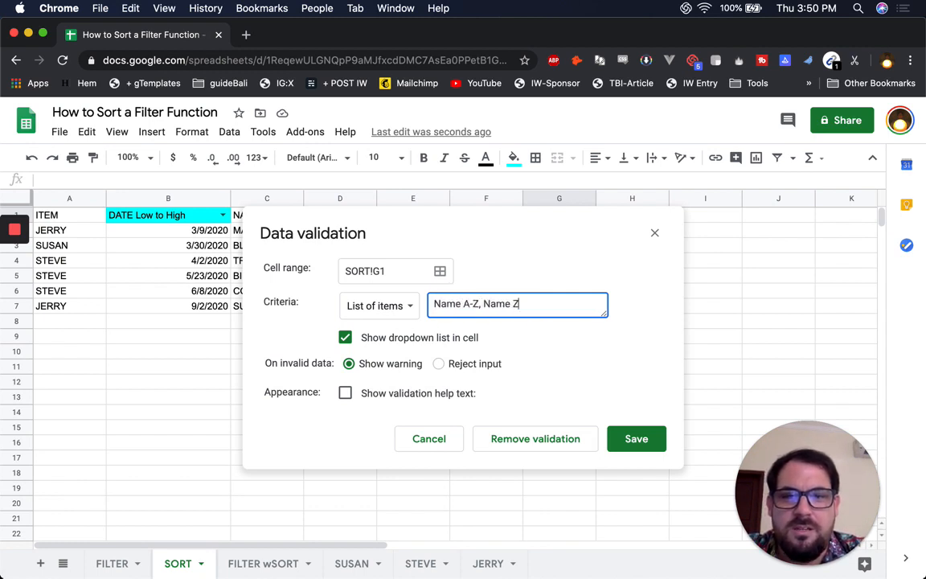
type("-A")
left_click(634, 438)
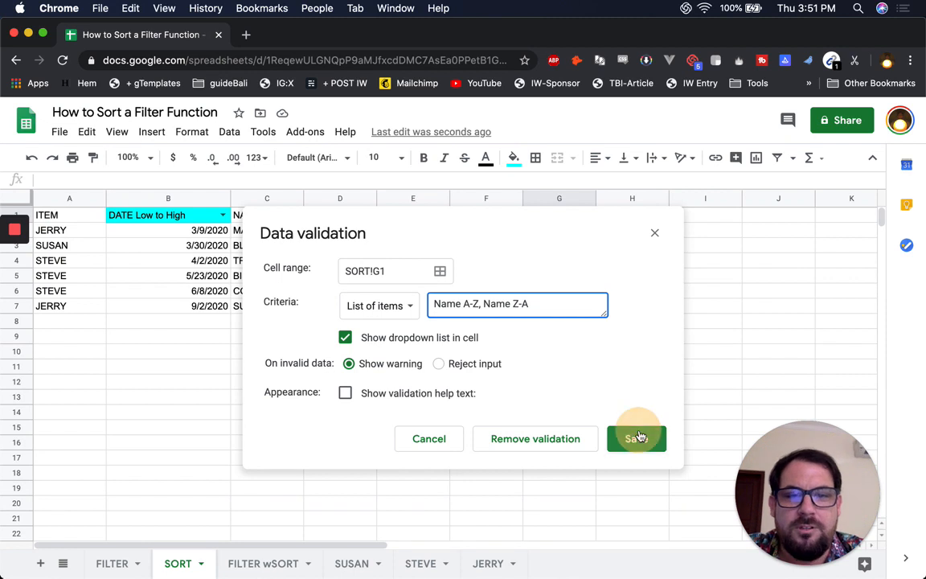
Step: In the copied SORT formula in E2, set the sort column to 3 and the first SWITCH case to "Name Z-A"
double_click(434, 232)
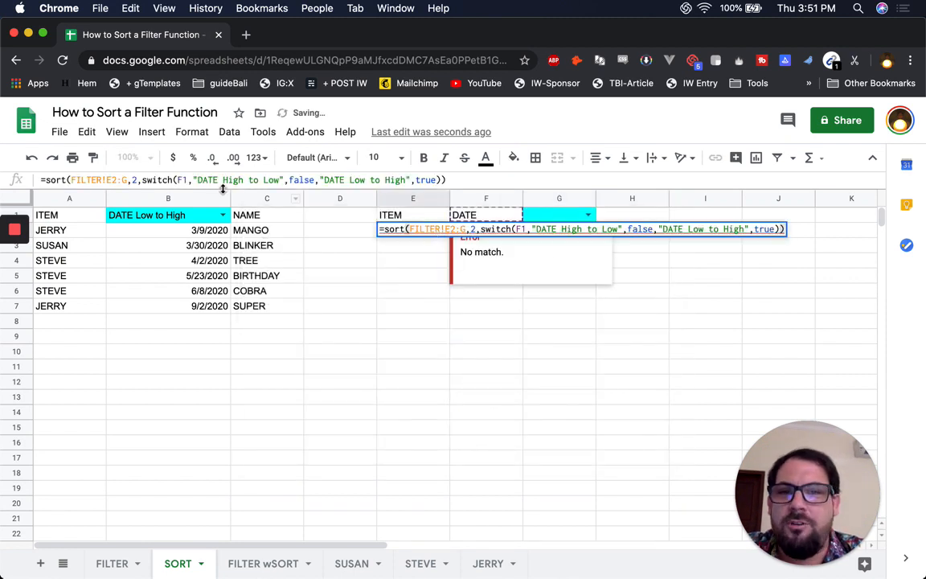
left_click(477, 229)
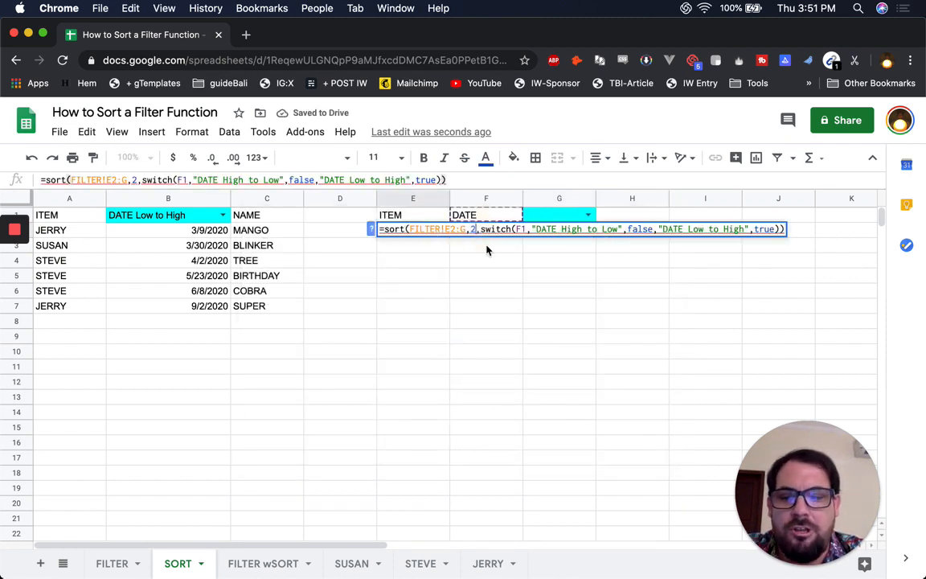
key("BackSpace")
type("3")
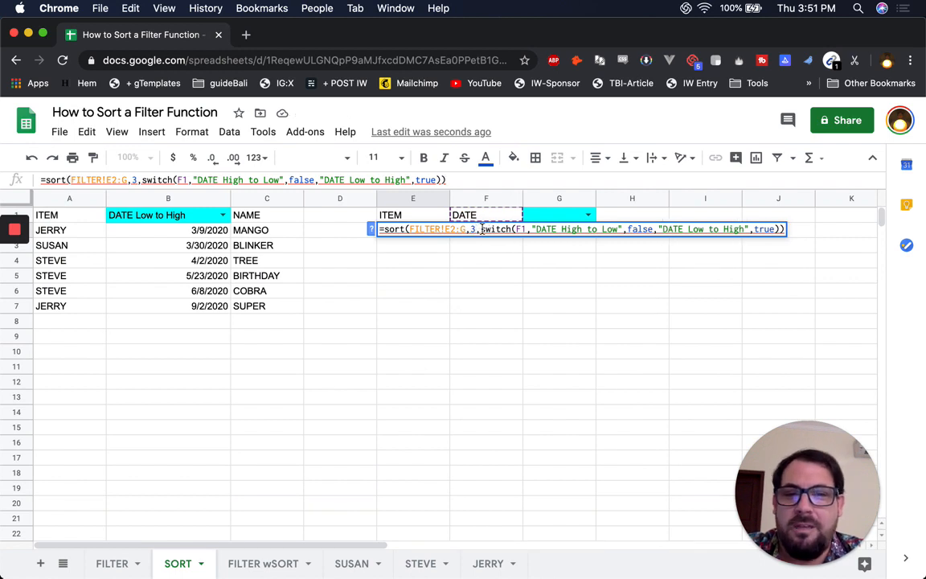
left_click(556, 229)
left_click_drag(537, 229, 618, 229)
type("Name Z-A")
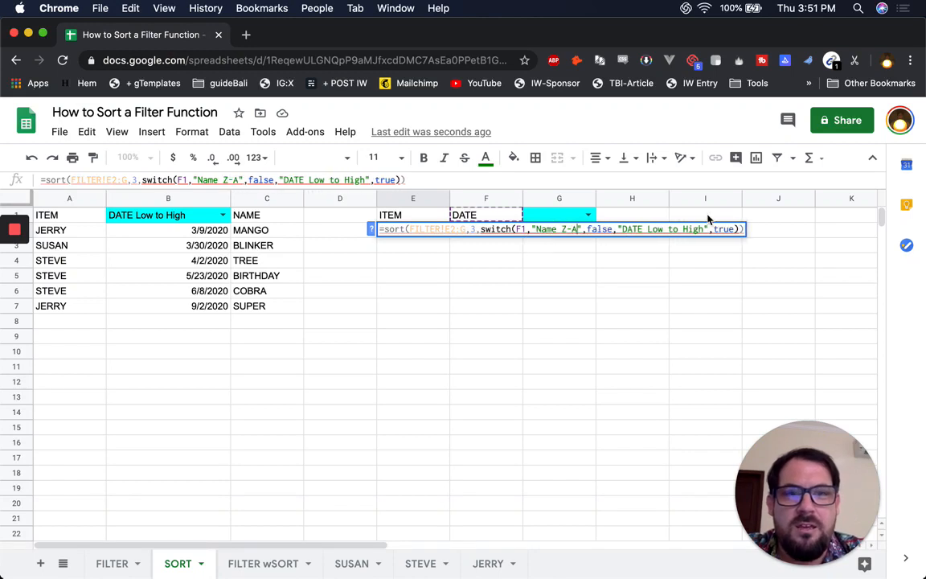
Step: Replace the second SWITCH case in the E2 formula with "Name A-Z" and commit the formula
left_click_drag(622, 229, 704, 225)
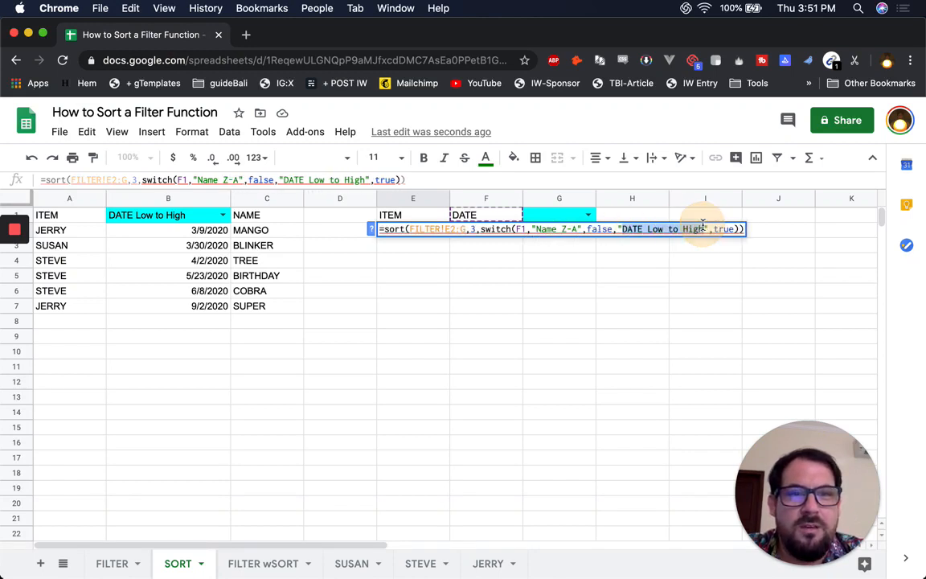
key("BackSpace")
type("name")
key("BackSpace")
key("BackSpace")
key("BackSpace")
key("BackSpace")
type("Name A-")
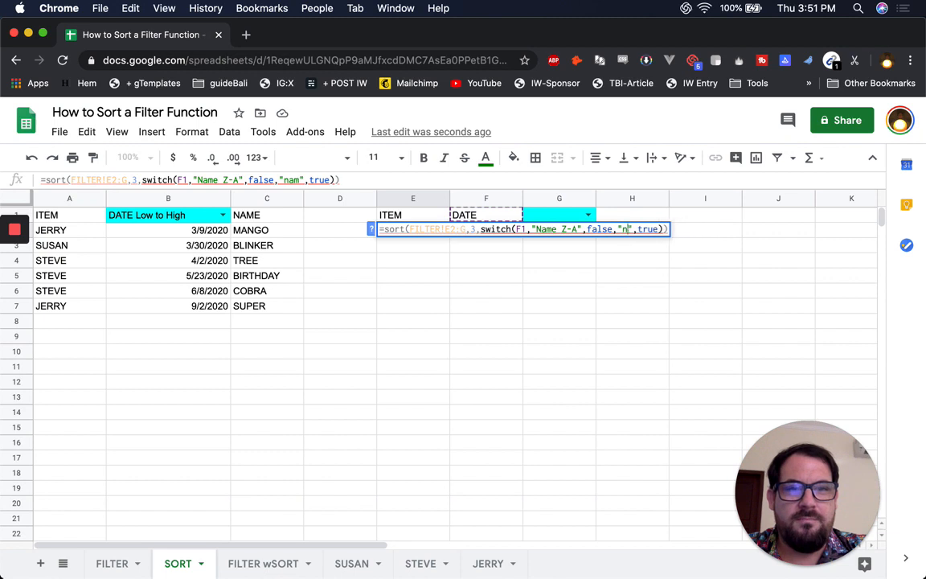
type("Z")
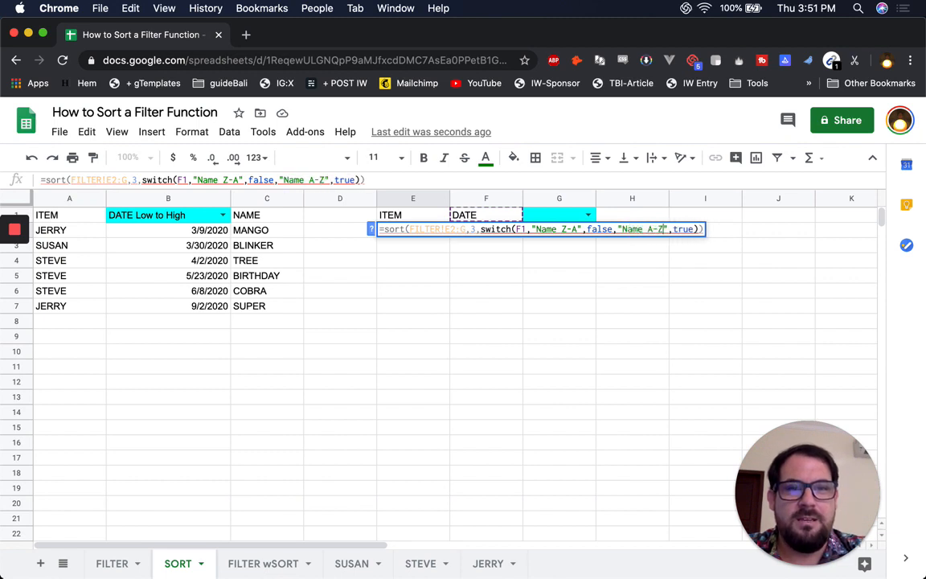
key("Return")
Step: Test the G1 dropdown by choosing Name A-Z, inspect the error in E2, and switch the dropdown to Name Z-A
left_click(588, 215)
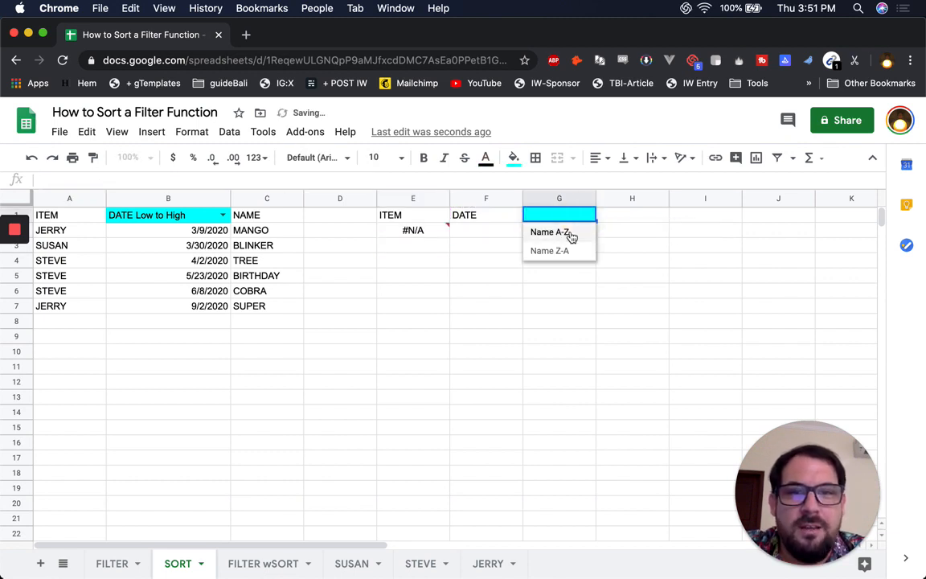
left_click(570, 234)
left_click(413, 231)
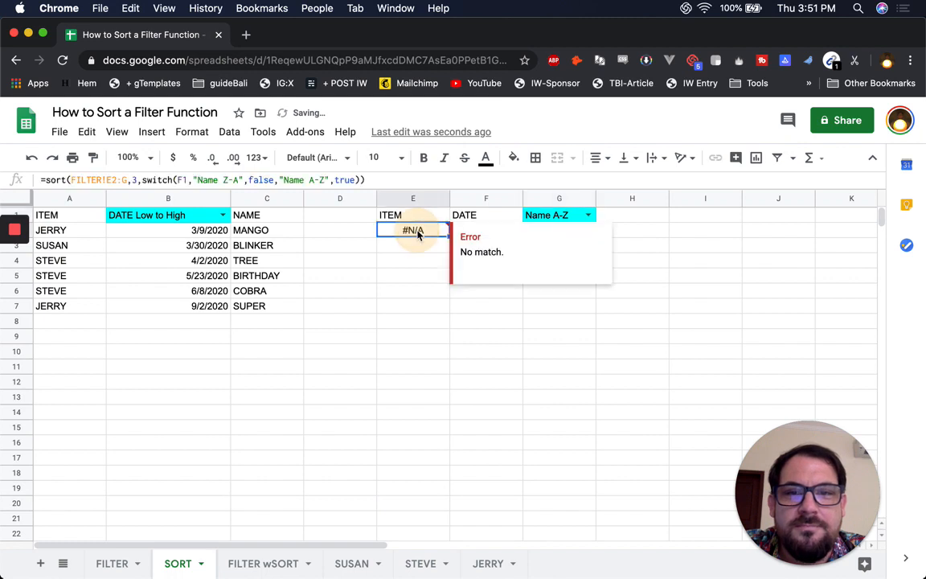
left_click(588, 216)
left_click(580, 253)
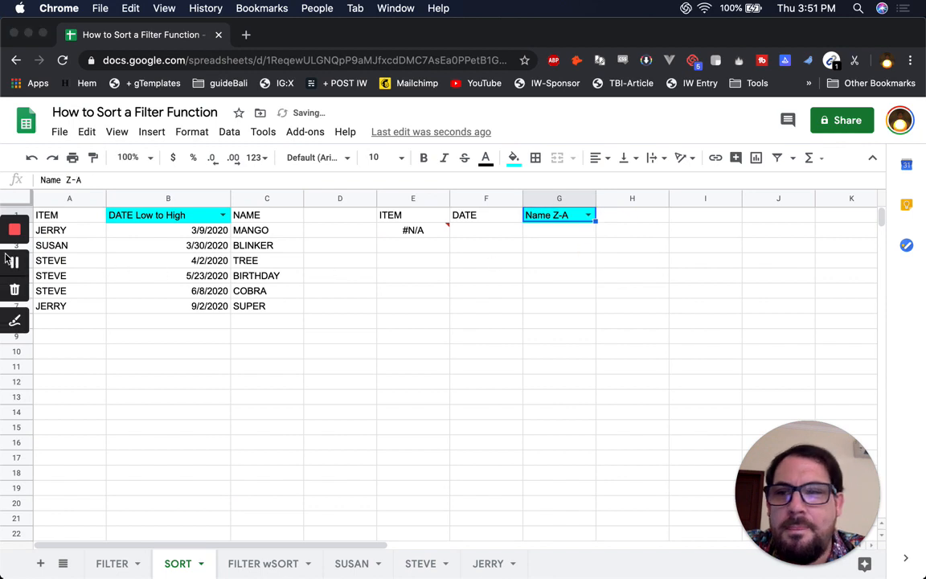
left_click(14, 262)
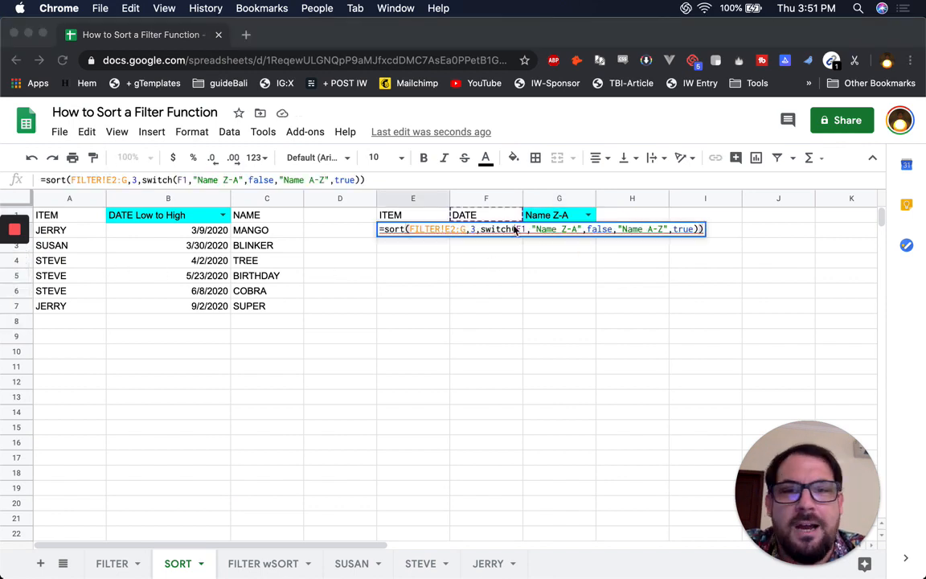
Step: In the E2 SORT formula, point the SWITCH expression at G1 and commit the formula
left_click(498, 214)
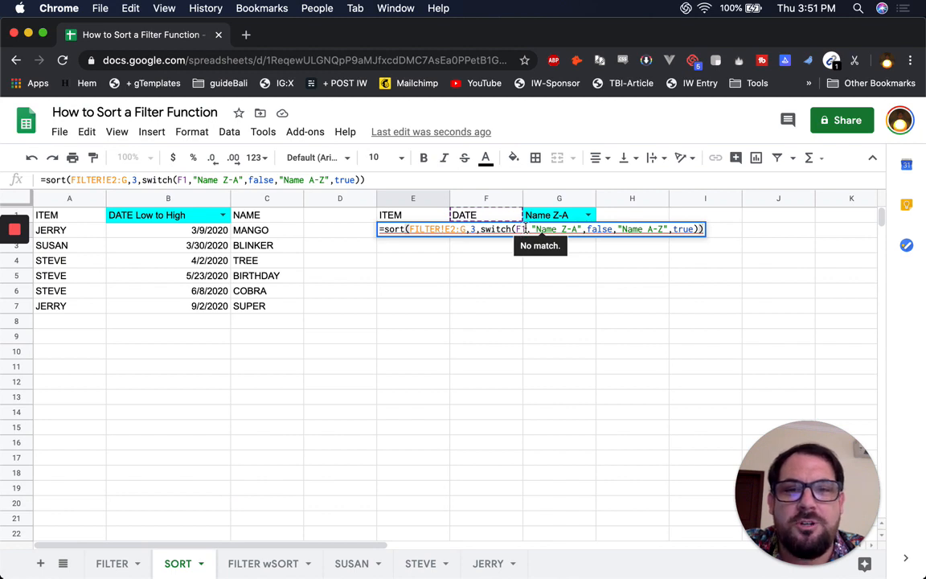
left_click(523, 229)
key("BackSpace")
type("G")
key("Return")
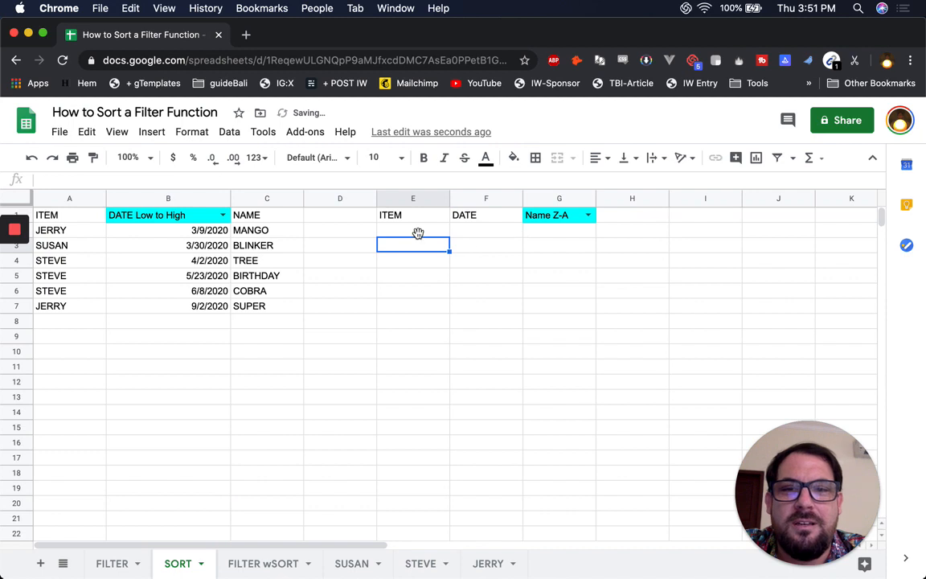
Step: Correct the source range in the E2 SORT formula to FILTER!A2:C and commit the formula
left_click(417, 233)
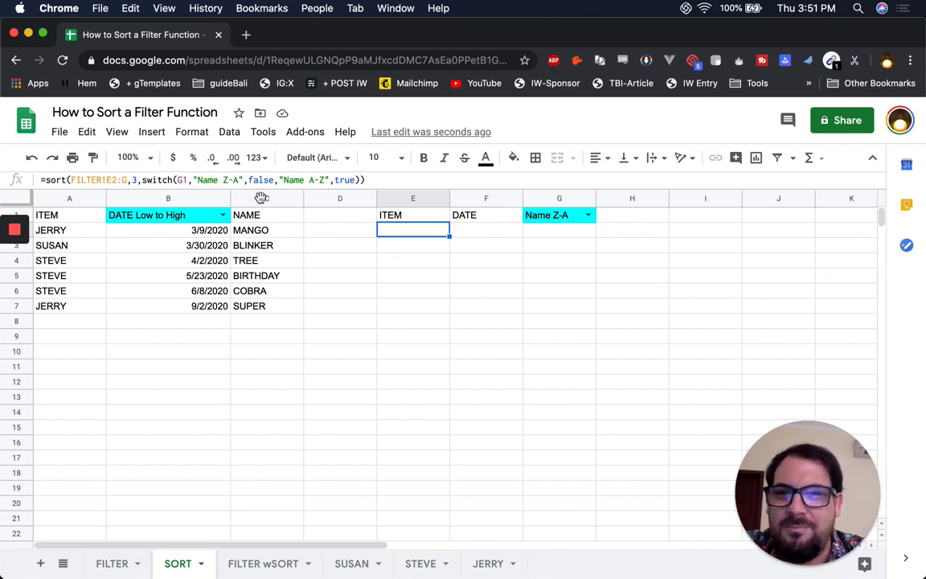
left_click(111, 180)
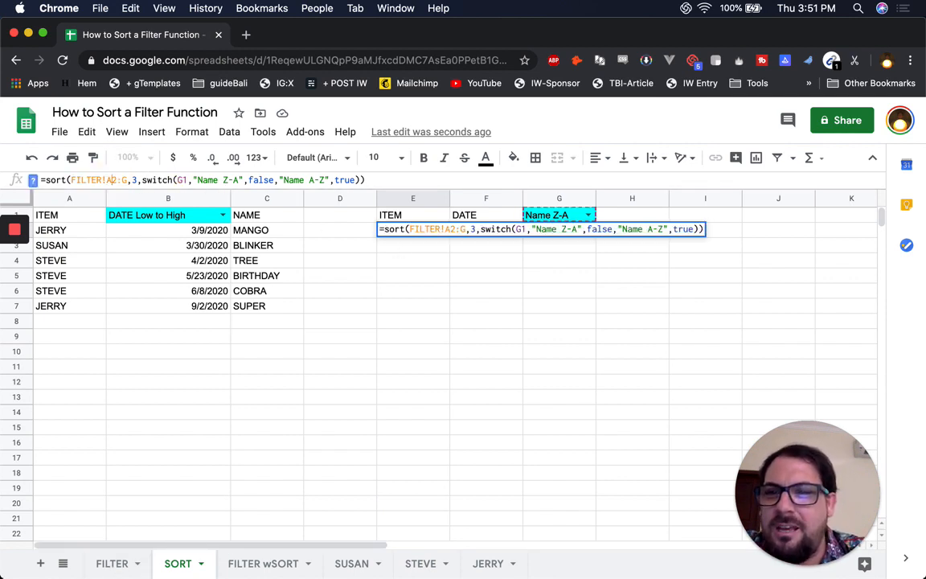
key("Return")
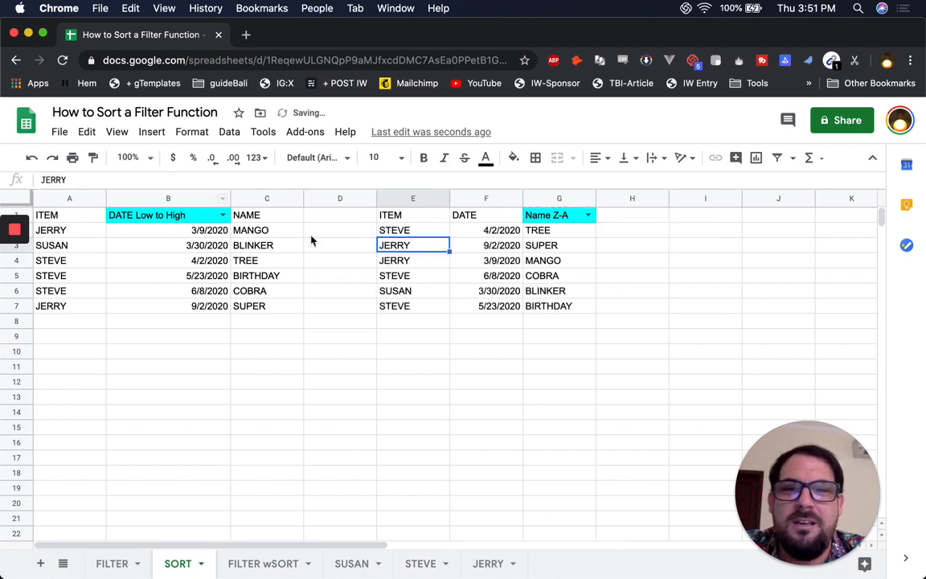
Step: Sort the second table by Name A-Z using the G1 dropdown, and widen column G to nearly twice its width
left_click(426, 222)
left_click(553, 214)
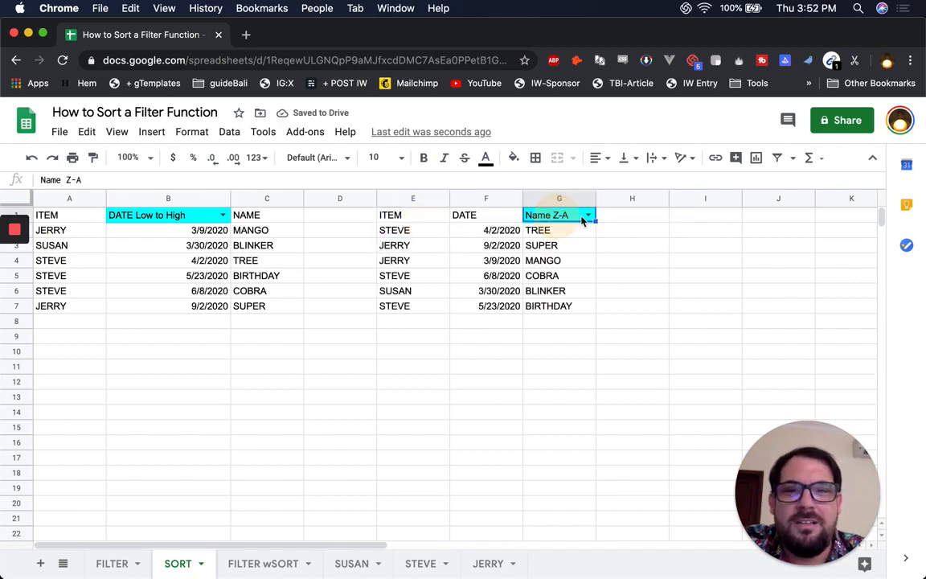
left_click(590, 215)
left_click(577, 250)
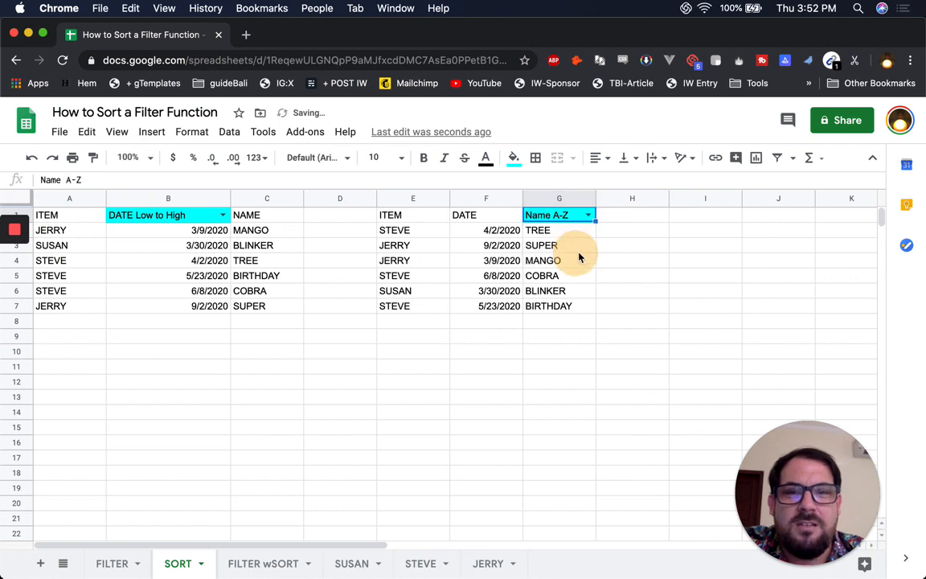
left_click_drag(596, 200, 657, 201)
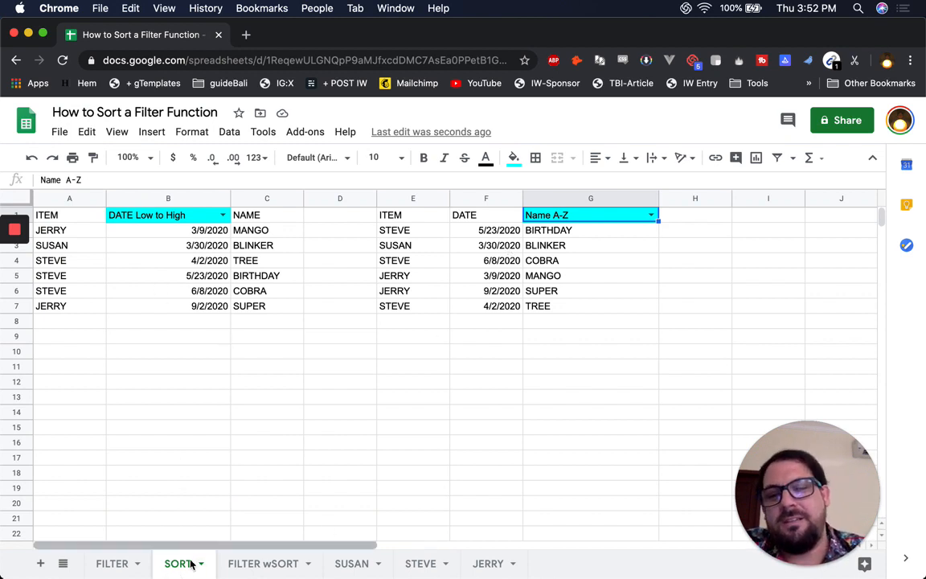
scroll(488, 308, "down", 3)
scroll(488, 307, "right", 1)
scroll(488, 337, "left", 1)
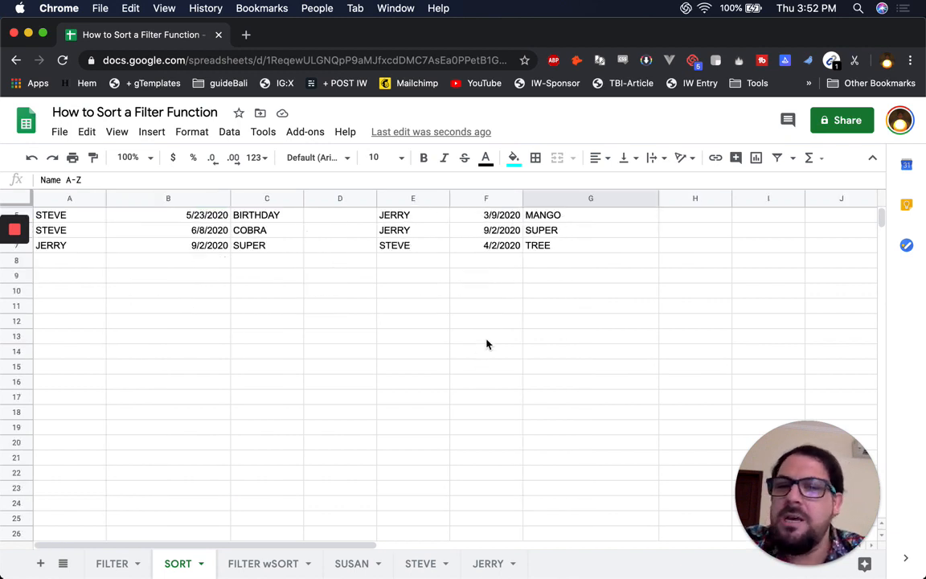
scroll(487, 343, "up", 3)
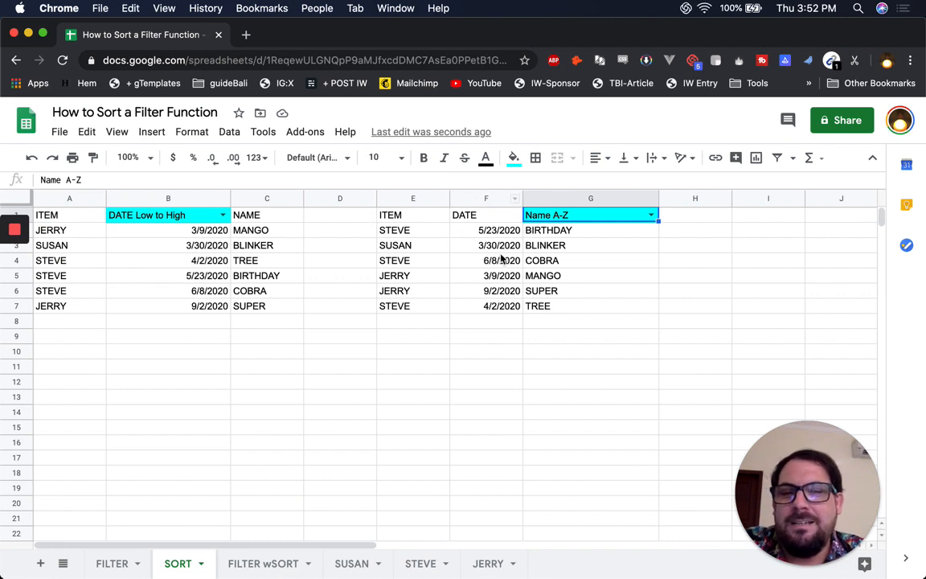
left_click(503, 215)
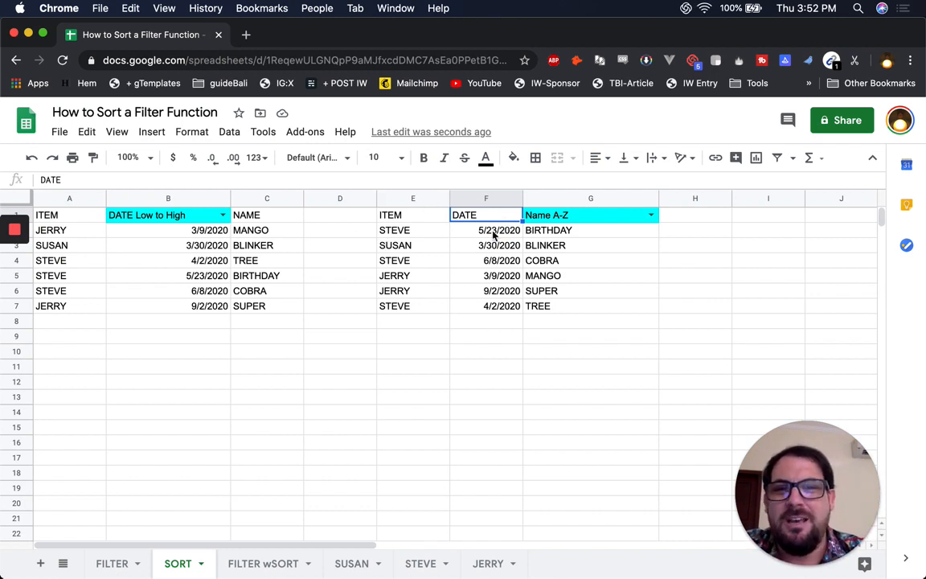
left_click(397, 234)
right_click(397, 235)
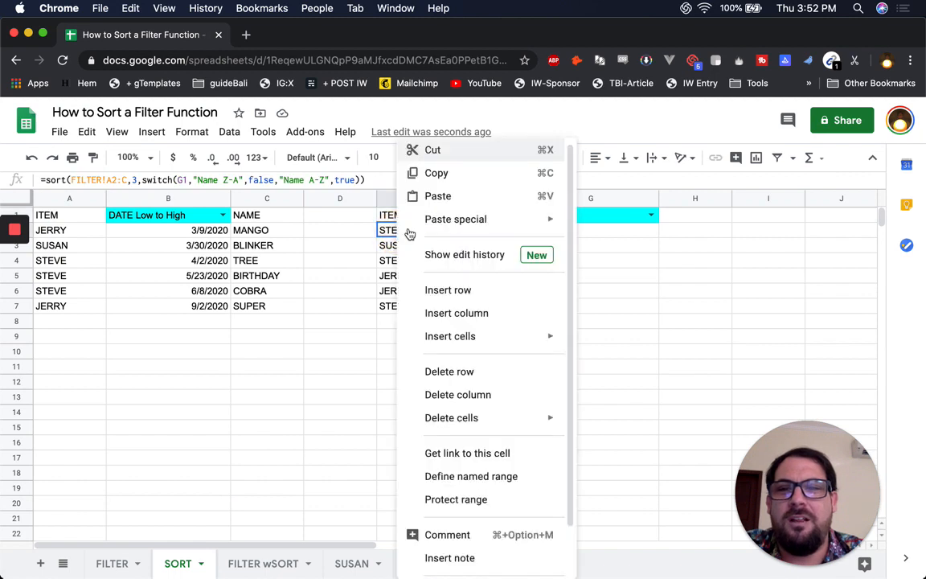
mouse_move(409, 232)
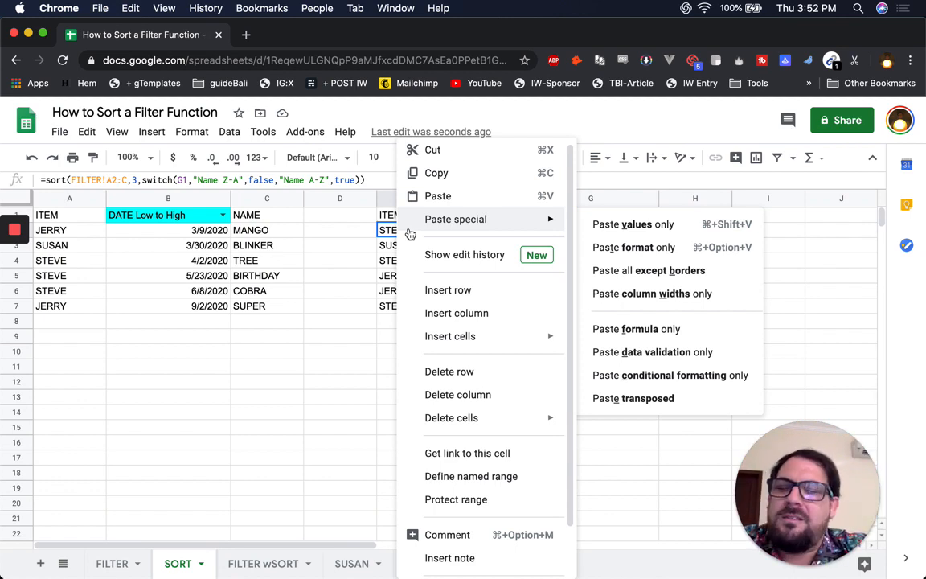
left_click(358, 260)
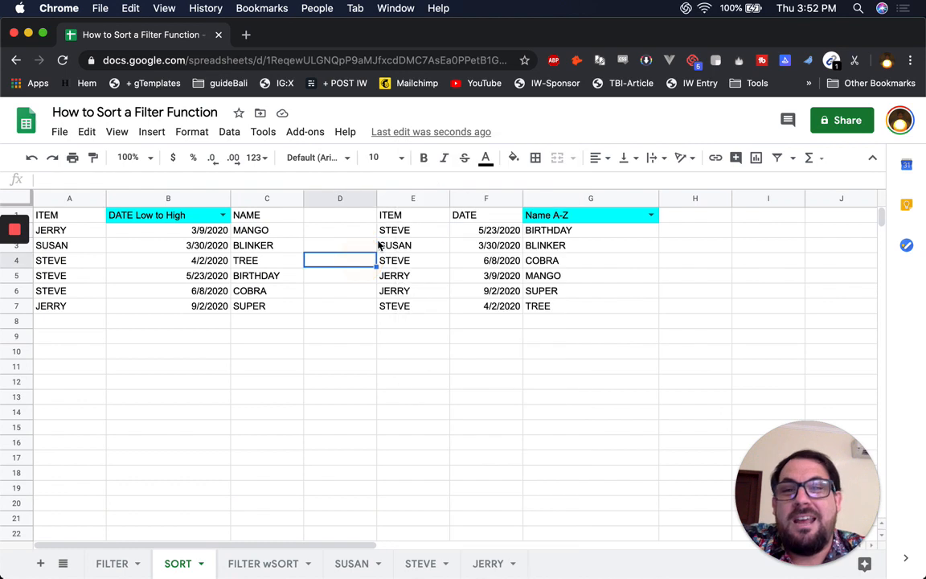